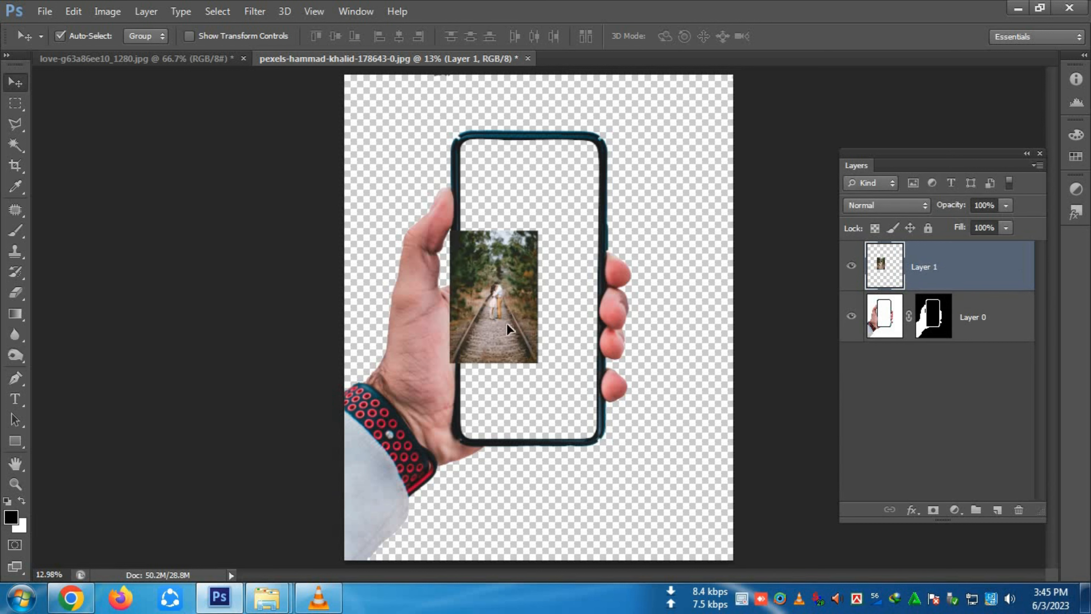
Enlarge the railway photo on Layer 1 to about 360% and shift it to cover the phone.
key(ctrl+t)
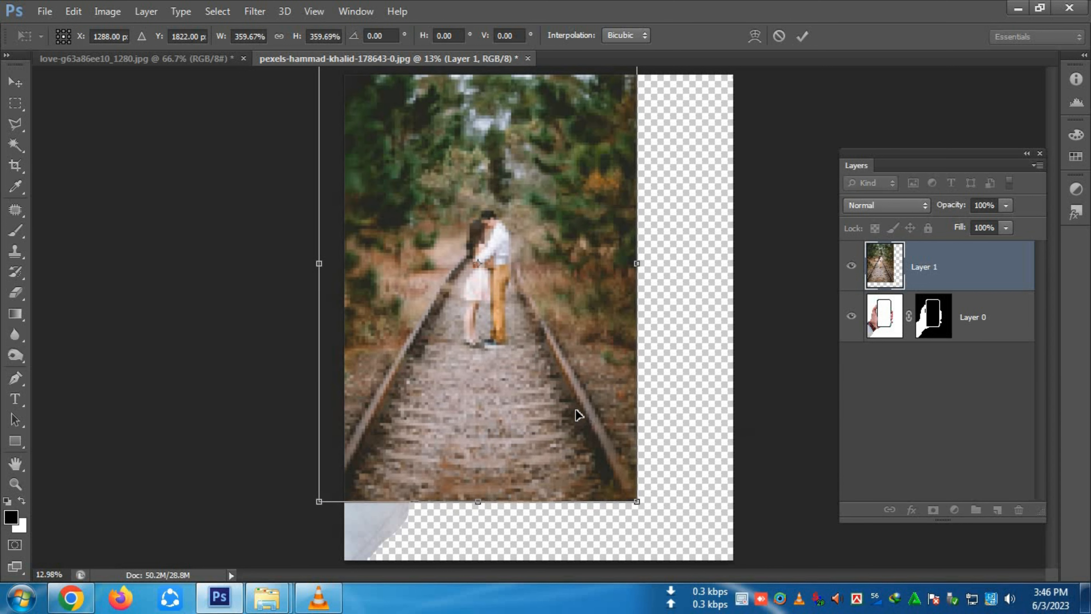
drag(566, 406, 600, 446)
key(Return)
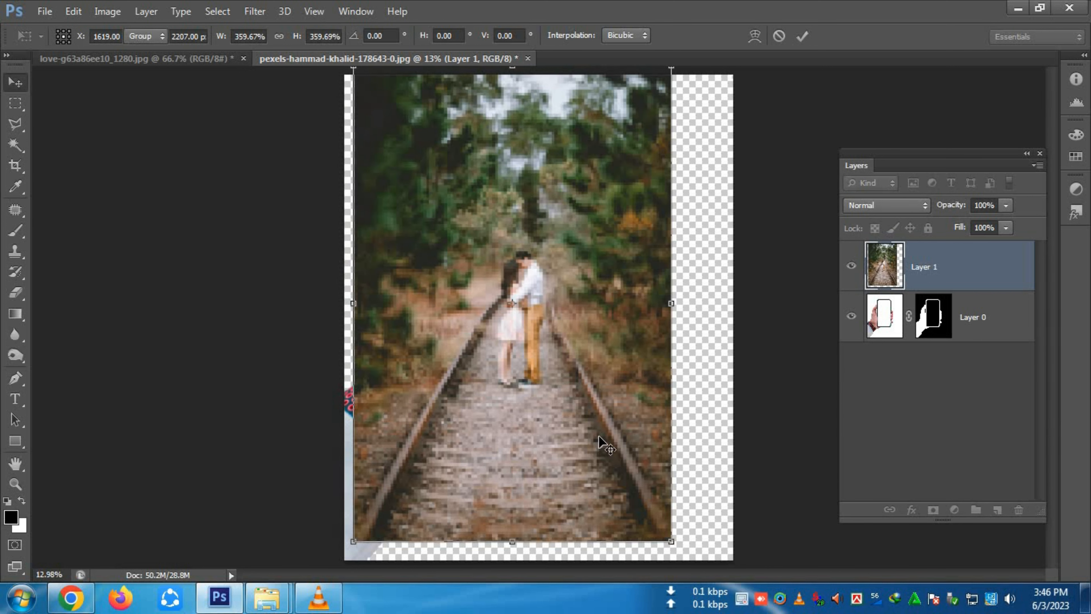
Stack the hand-and-phone layer above the railway photo and reposition the photo so the couple stands inside the phone frame.
drag(894, 334, 893, 258)
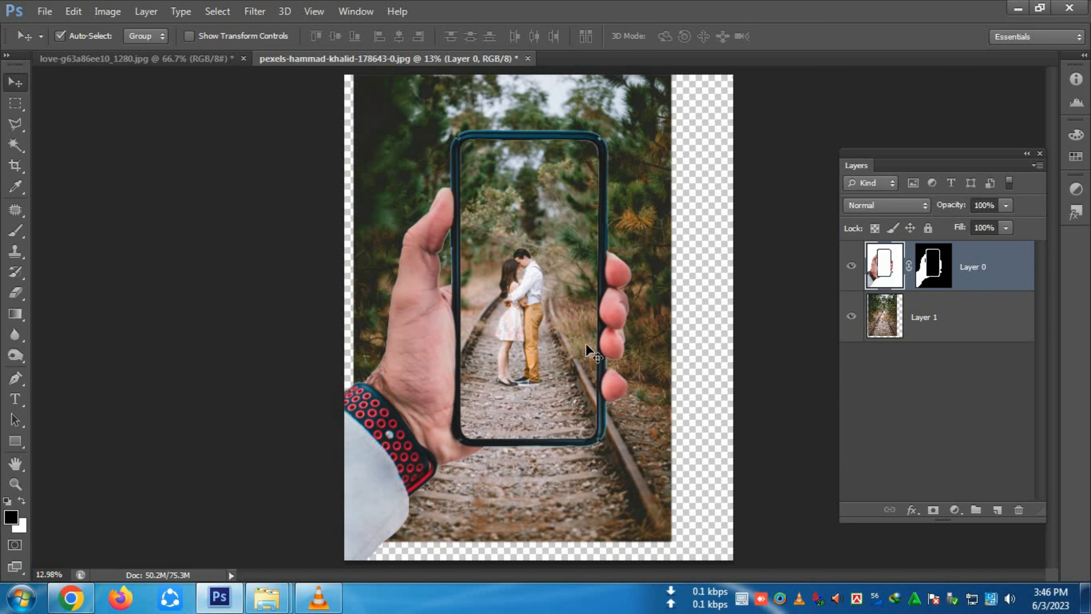
drag(524, 389, 540, 422)
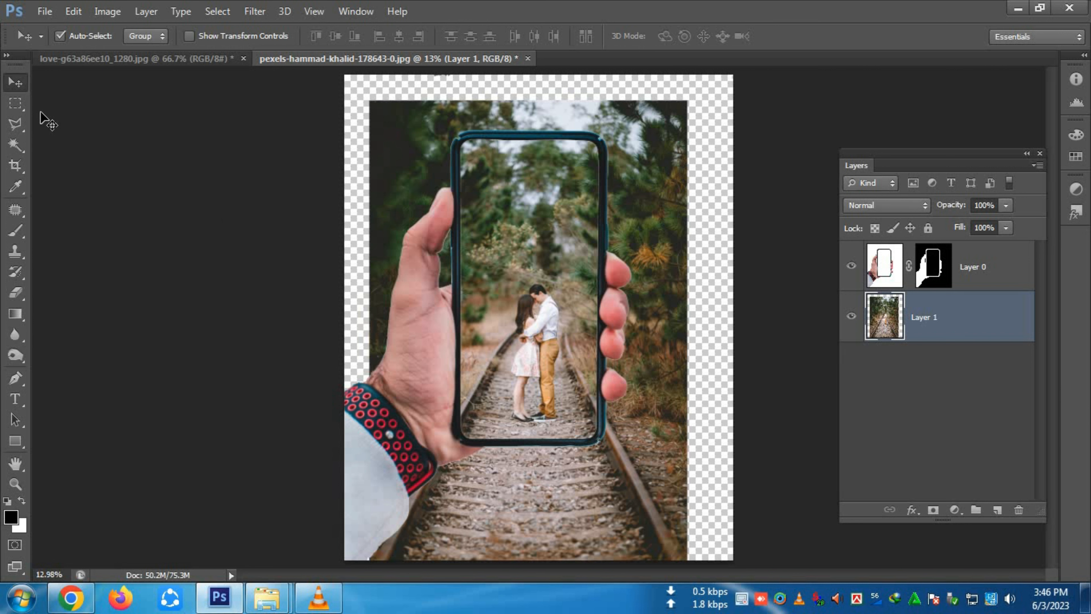
Crop the canvas to a rectangular selection just inside the railway photo's edges and clear the selection.
click(16, 103)
drag(375, 106, 684, 558)
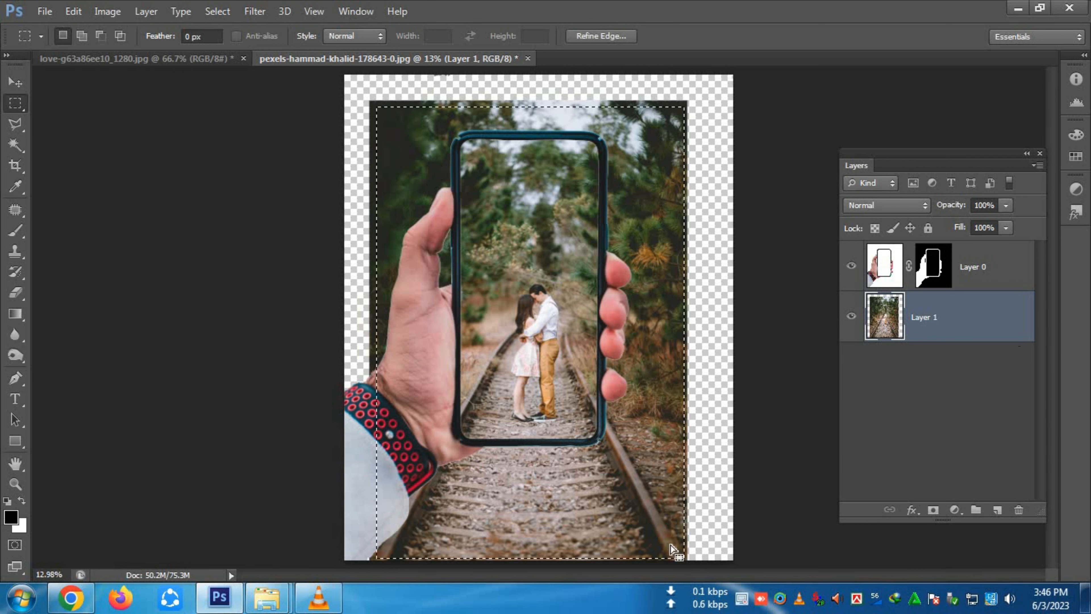
click(114, 13)
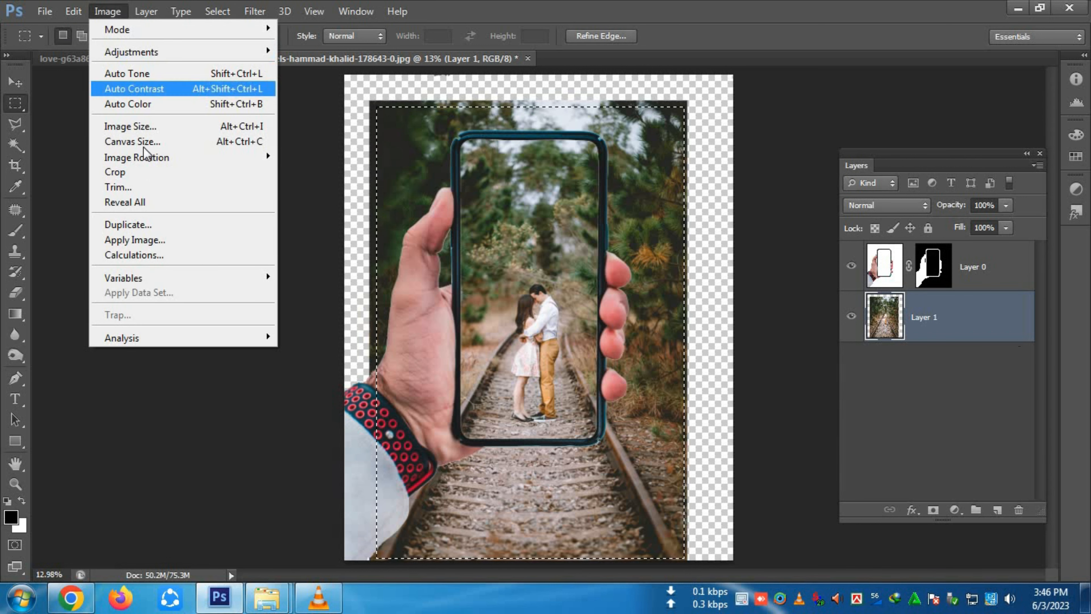
click(151, 174)
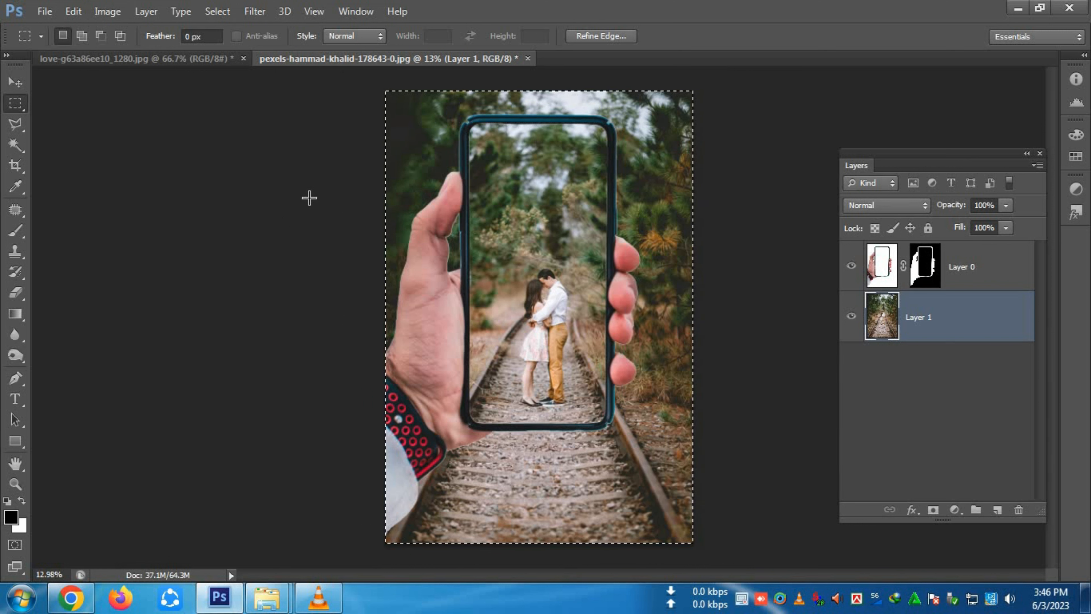
click(217, 11)
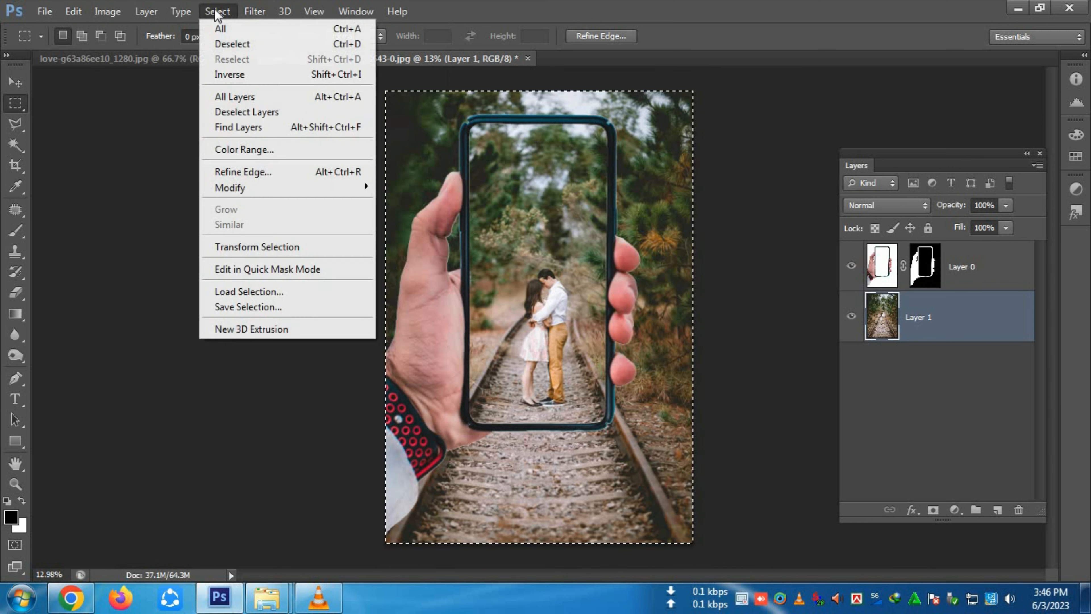
click(234, 44)
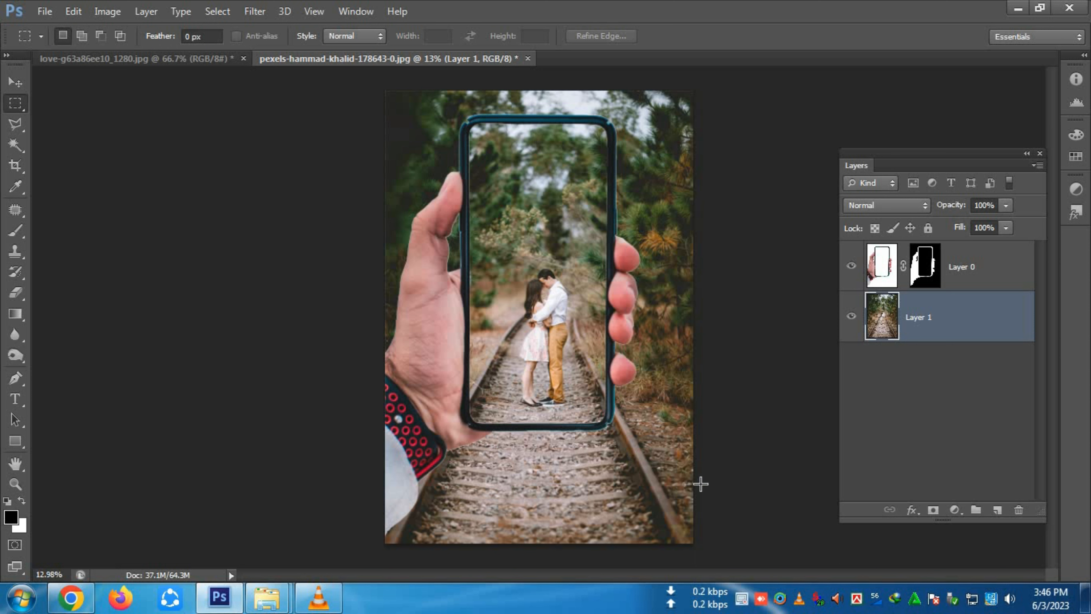
Add a layer mask to the railway photo and trace a Pen path down the phone's right edge, the right rail and below the canvas.
click(933, 511)
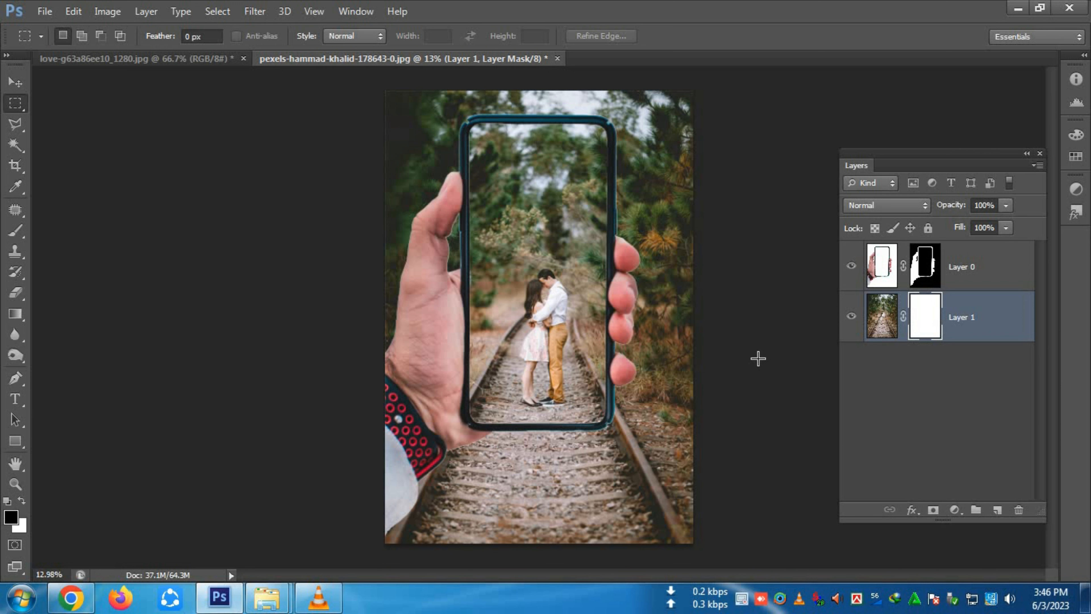
key(p)
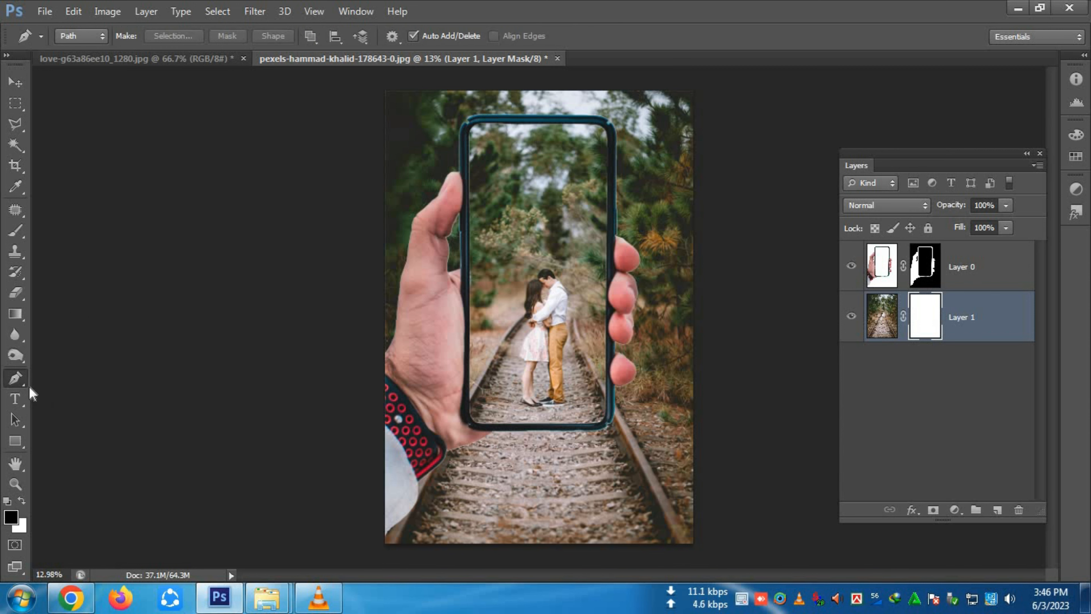
right_click(16, 382)
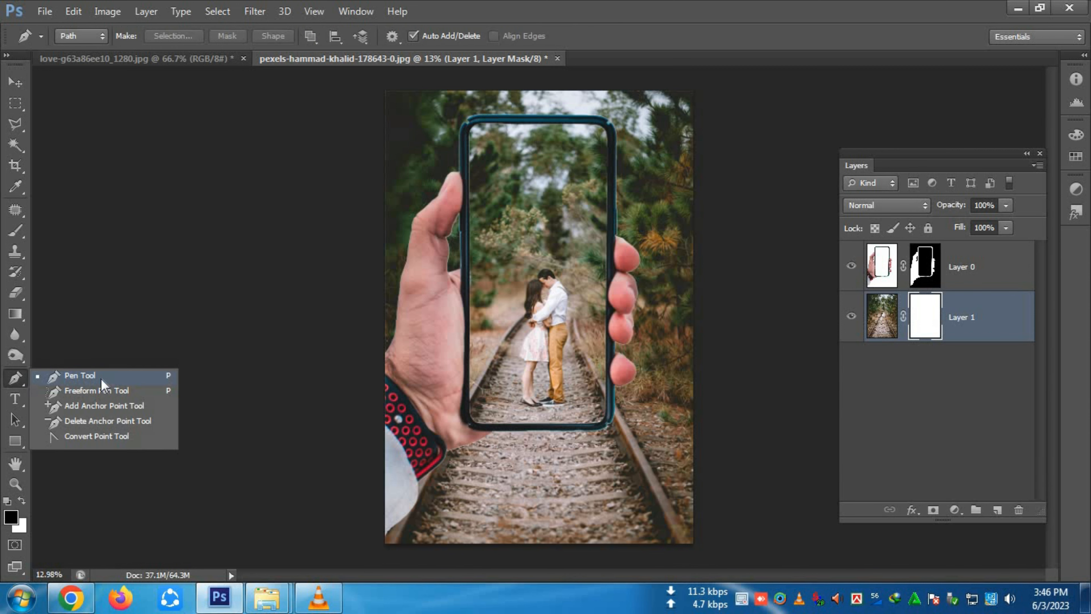
click(102, 380)
click(610, 135)
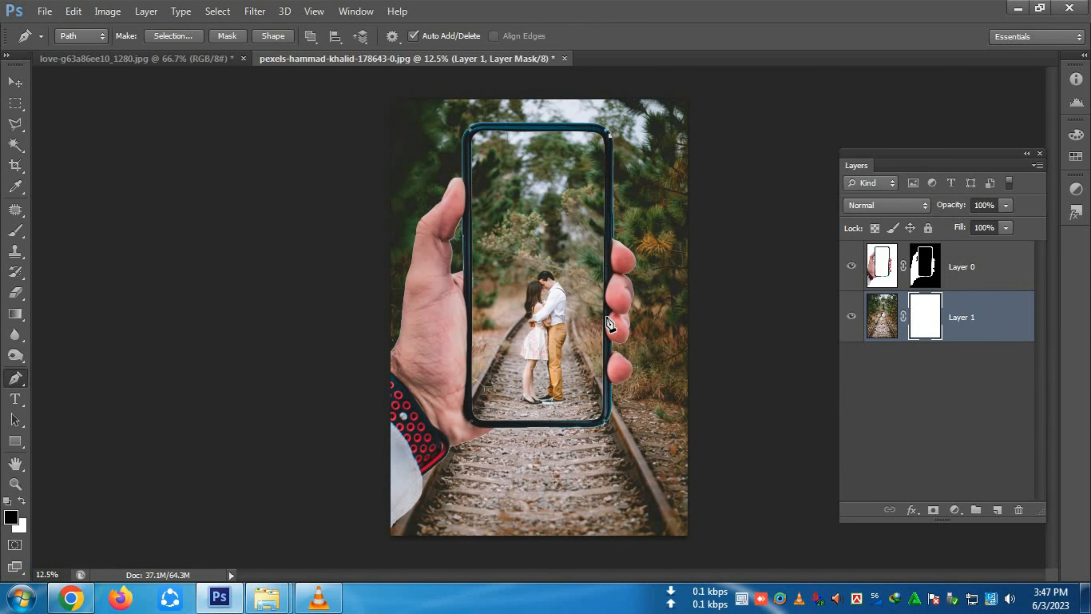
click(607, 317)
click(610, 397)
drag(678, 525, 694, 565)
click(711, 559)
click(543, 567)
click(386, 555)
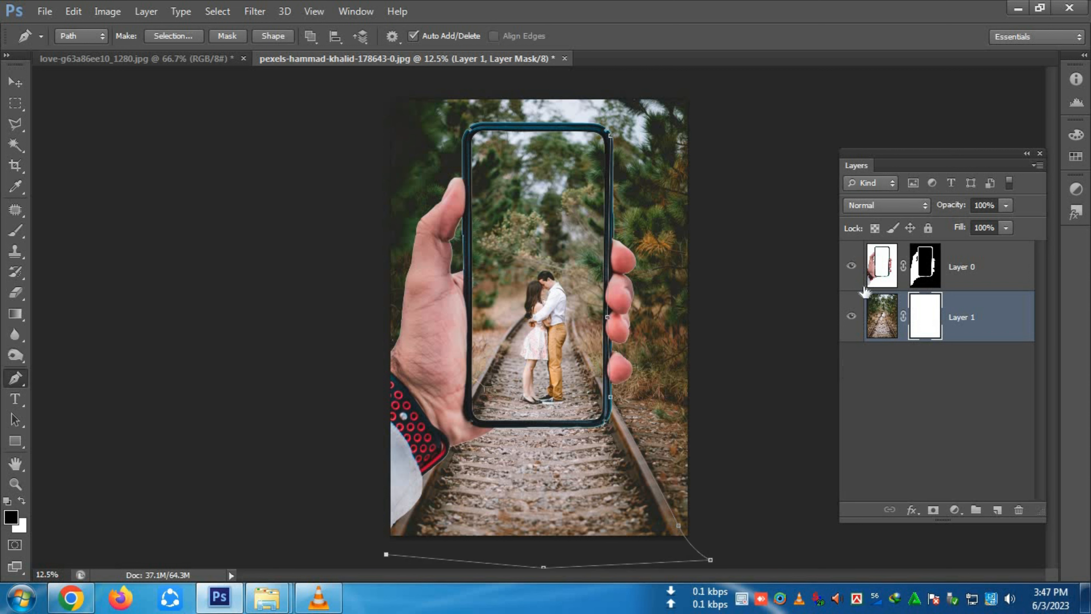
Continue the path up along the left rail to the phone's left edge, hiding the hand layer while tracing and showing it again.
click(851, 265)
click(396, 524)
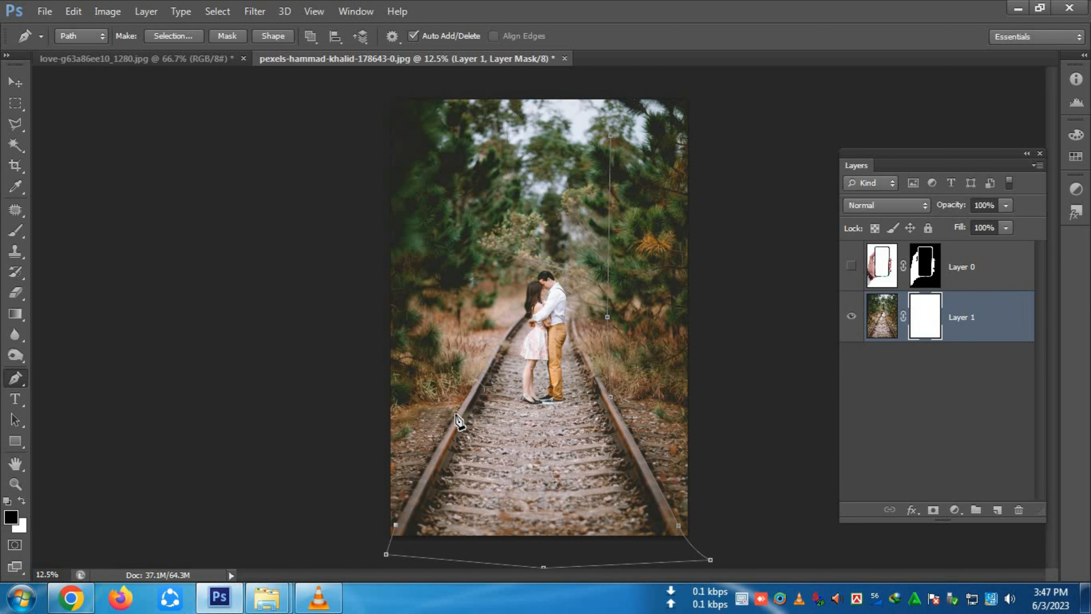
click(456, 415)
click(851, 266)
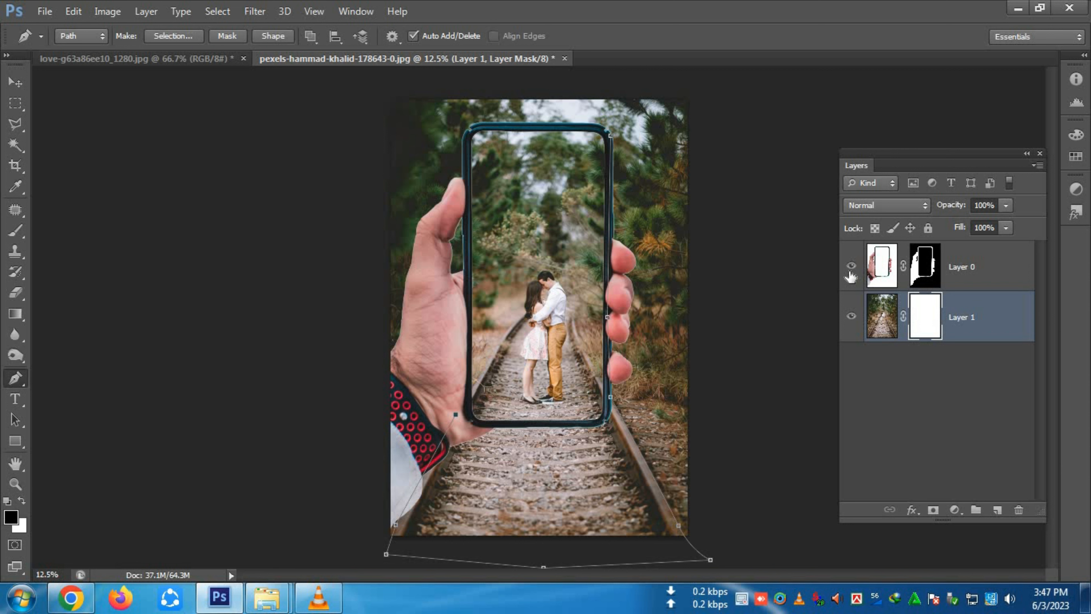
click(851, 266)
click(851, 265)
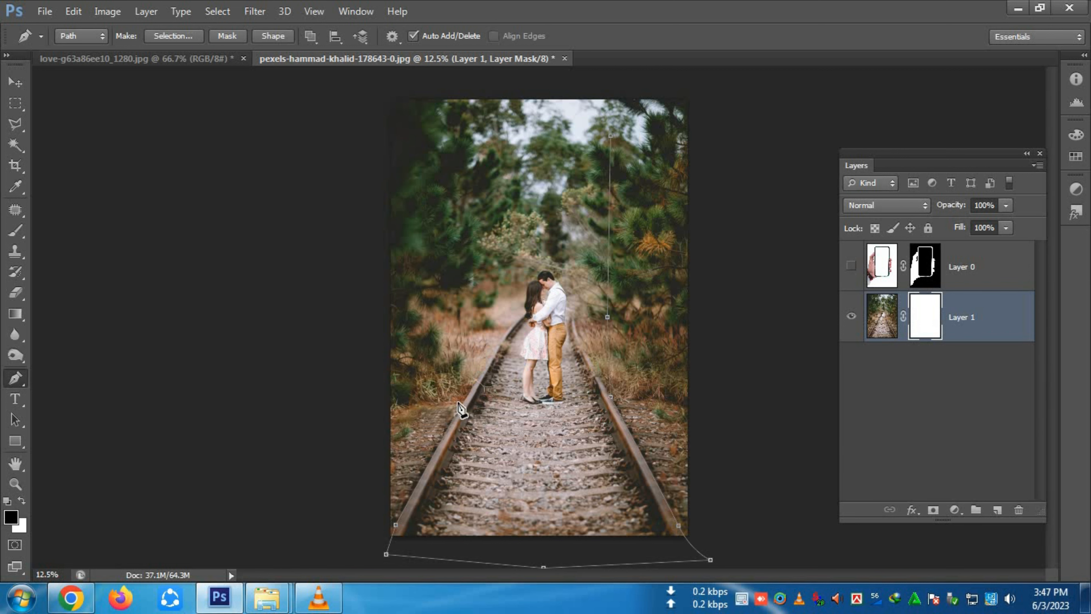
scroll(459, 398, up, 1)
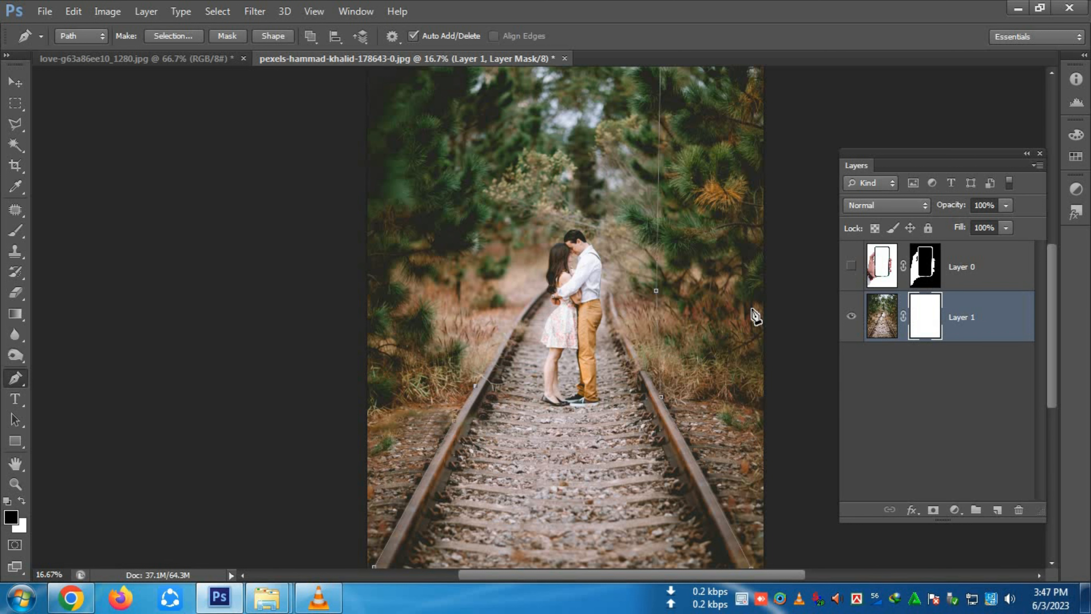
click(851, 266)
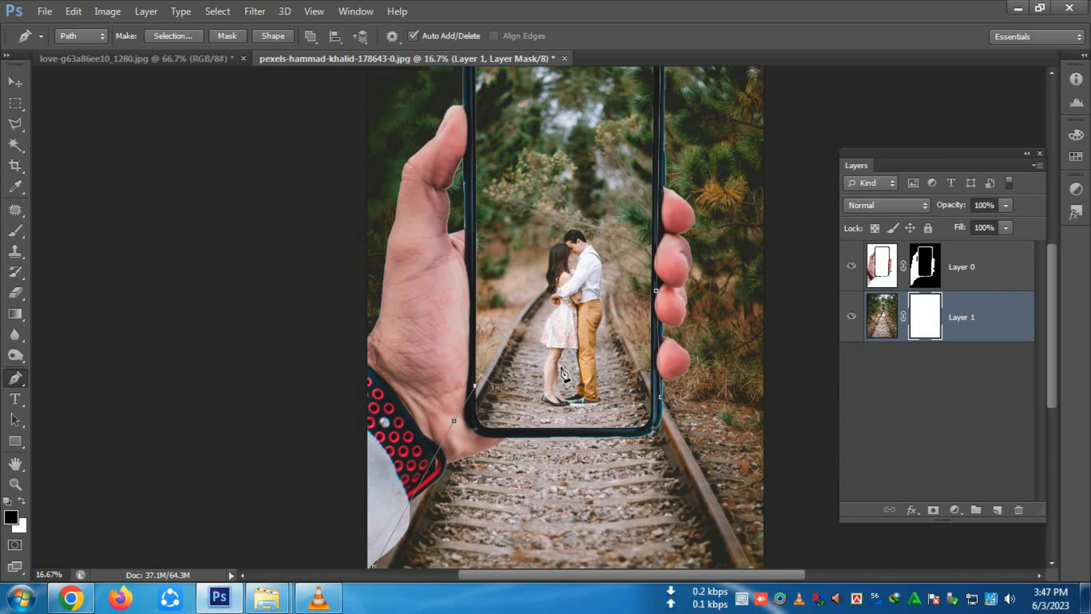
Trace the path up the phone's left edge and across its top, close it and convert it to a selection.
drag(476, 302, 485, 352)
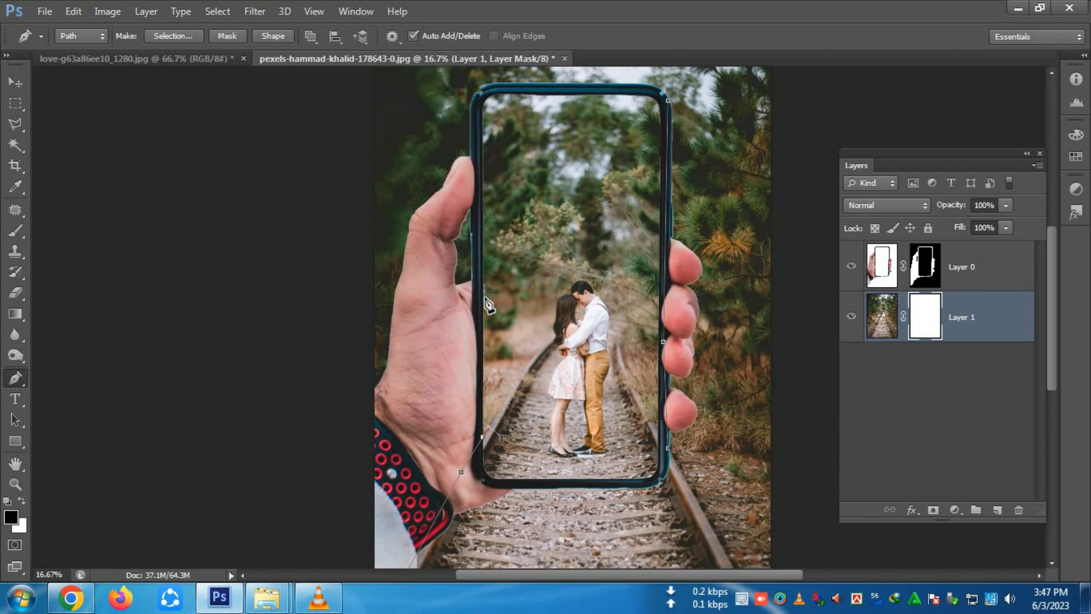
click(480, 281)
drag(476, 225, 479, 292)
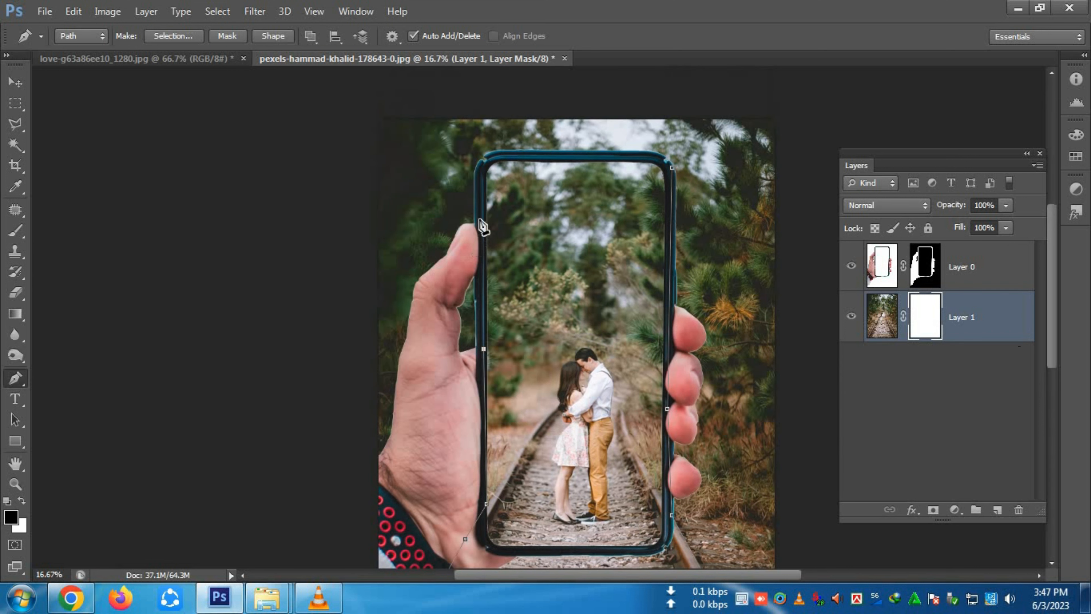
click(480, 209)
drag(481, 192, 483, 235)
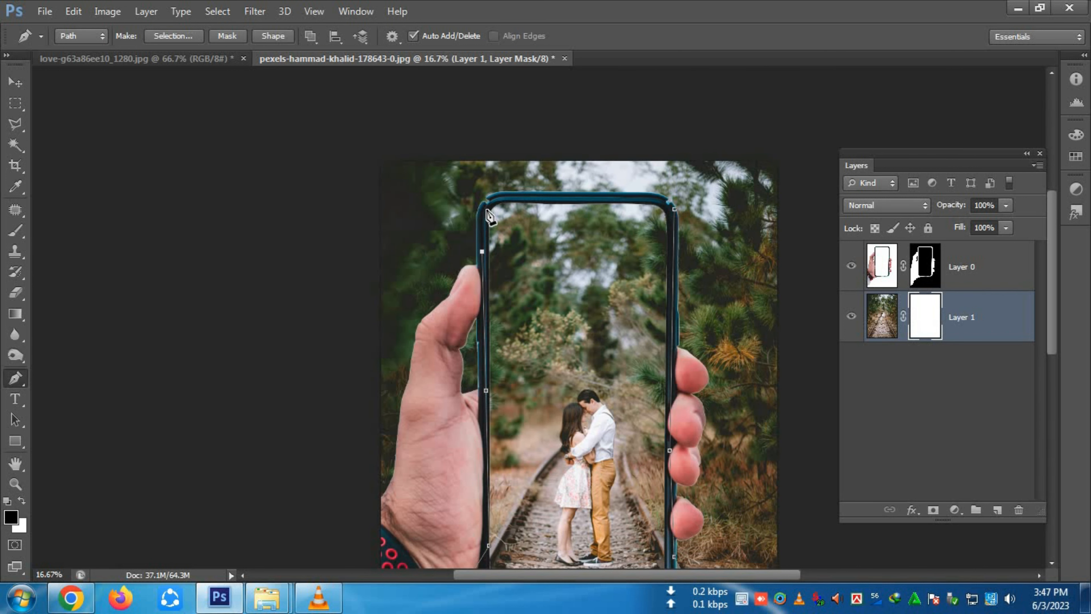
click(487, 210)
click(659, 200)
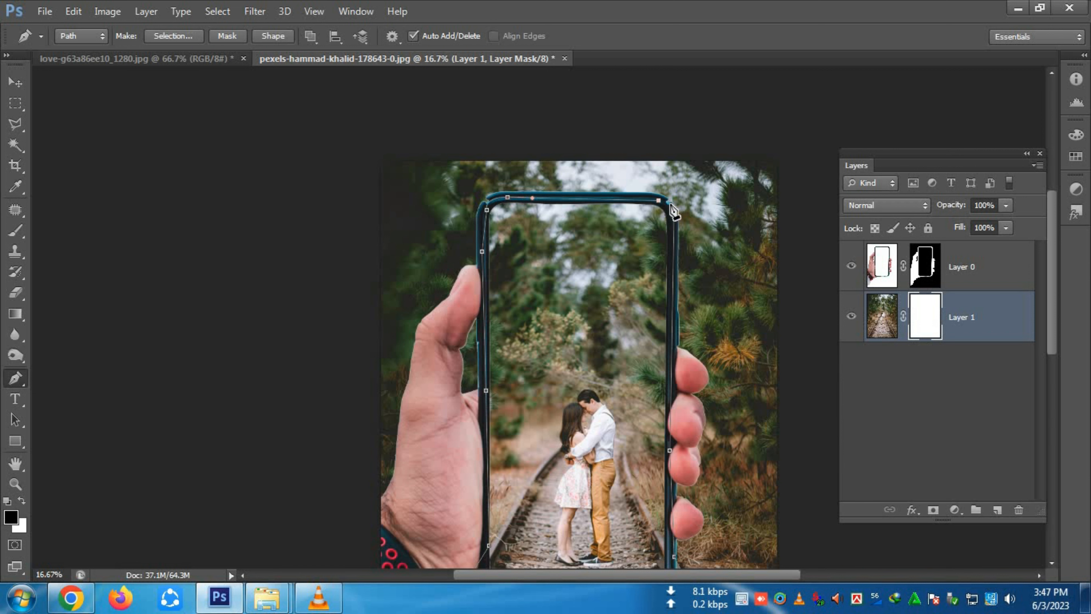
click(673, 211)
key(ctrl+Return)
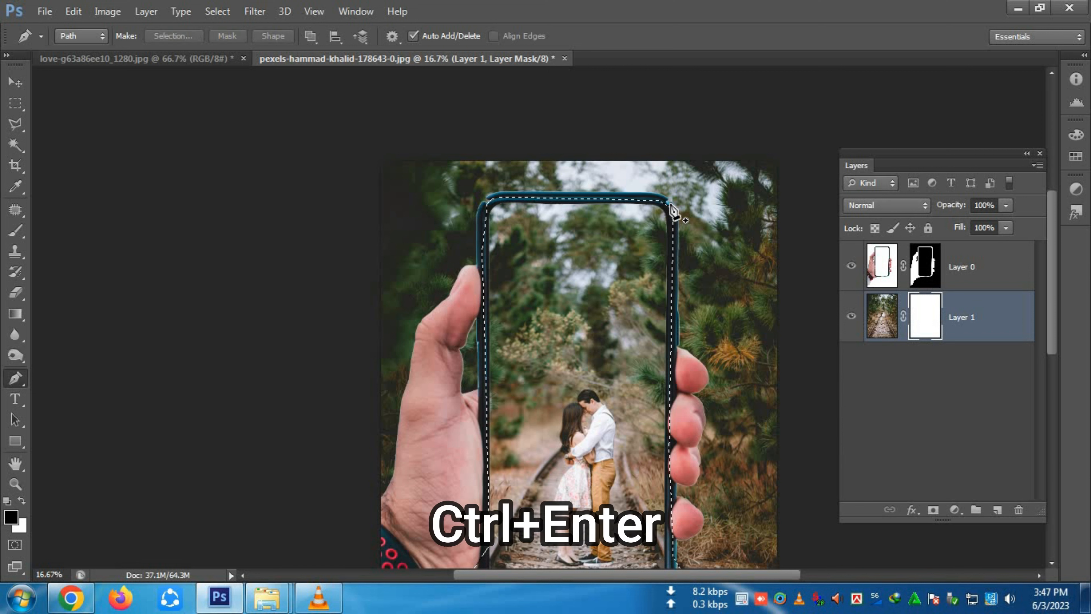
Invert the selection to cover the area outside the phone screen and railway track.
key(ctrl+minus)
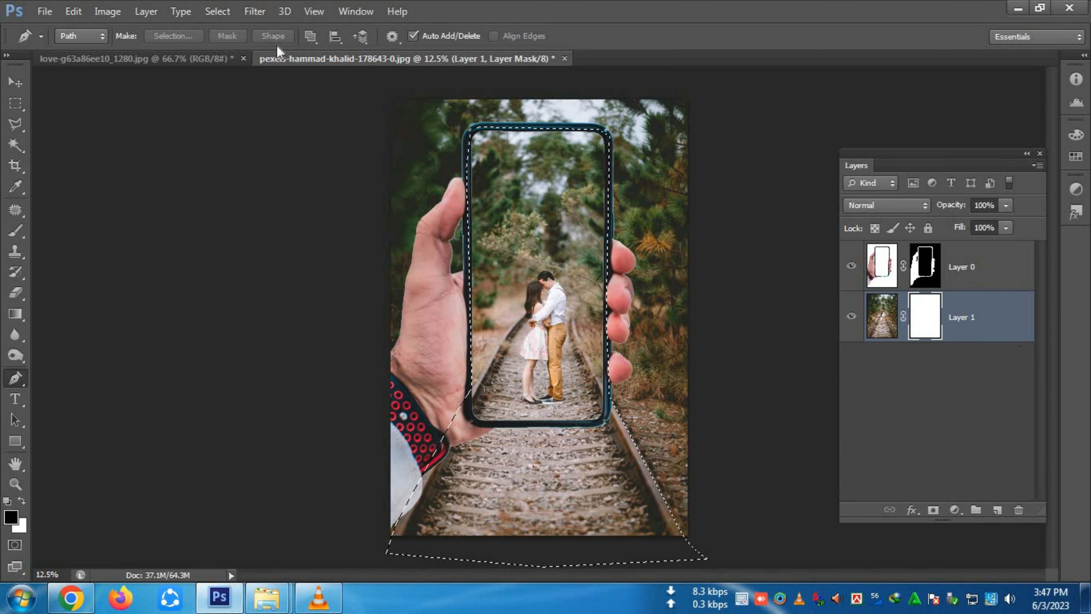
click(219, 12)
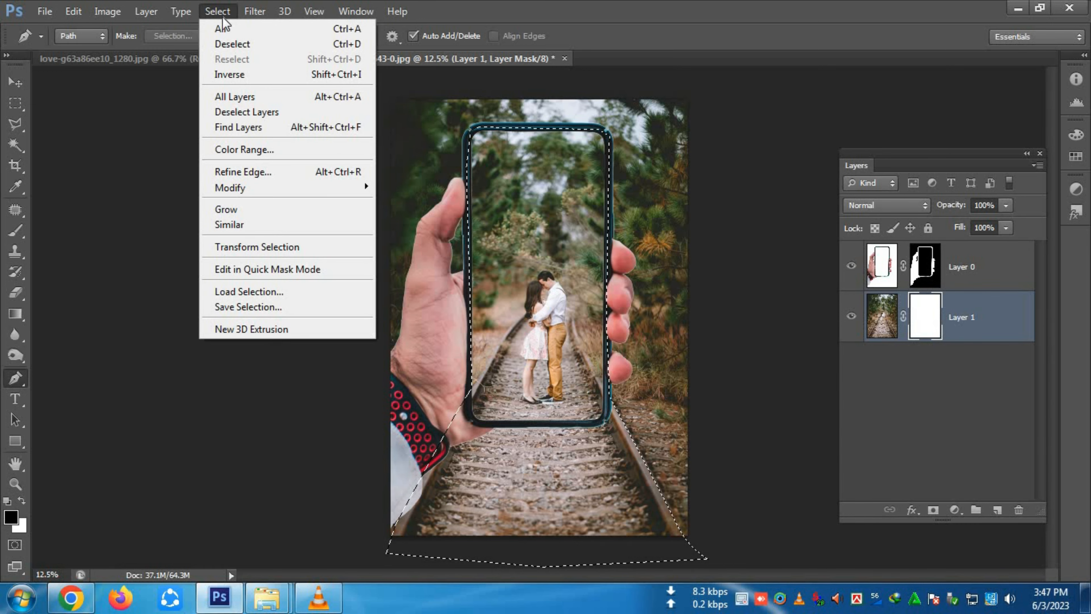
click(239, 85)
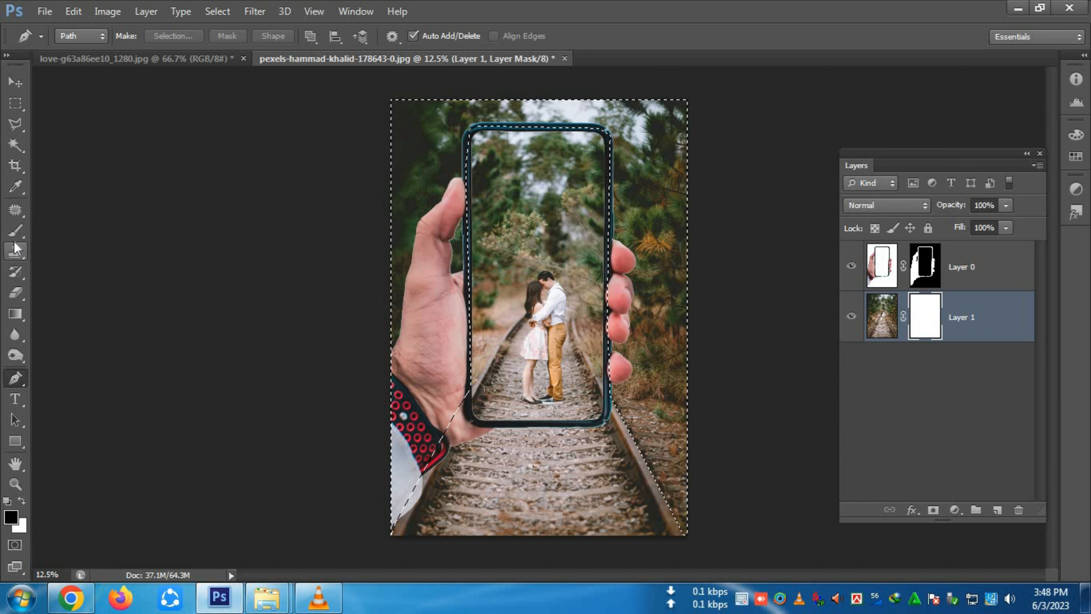
Paint black on Layer 1's mask with an 1100 px brush to hide the photo around the phone and track.
click(15, 231)
right_click(16, 231)
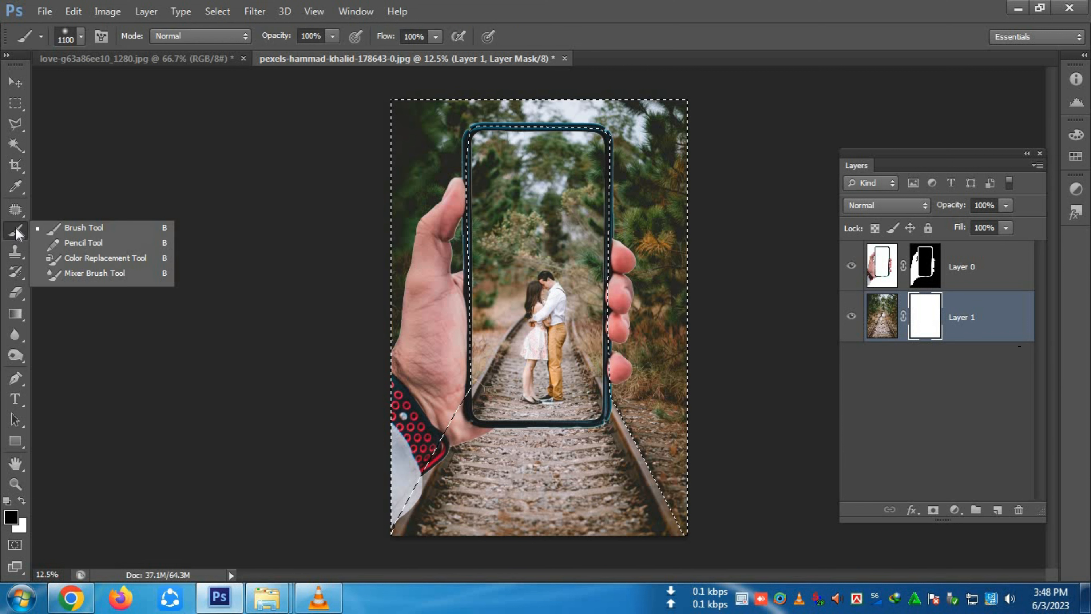
click(104, 233)
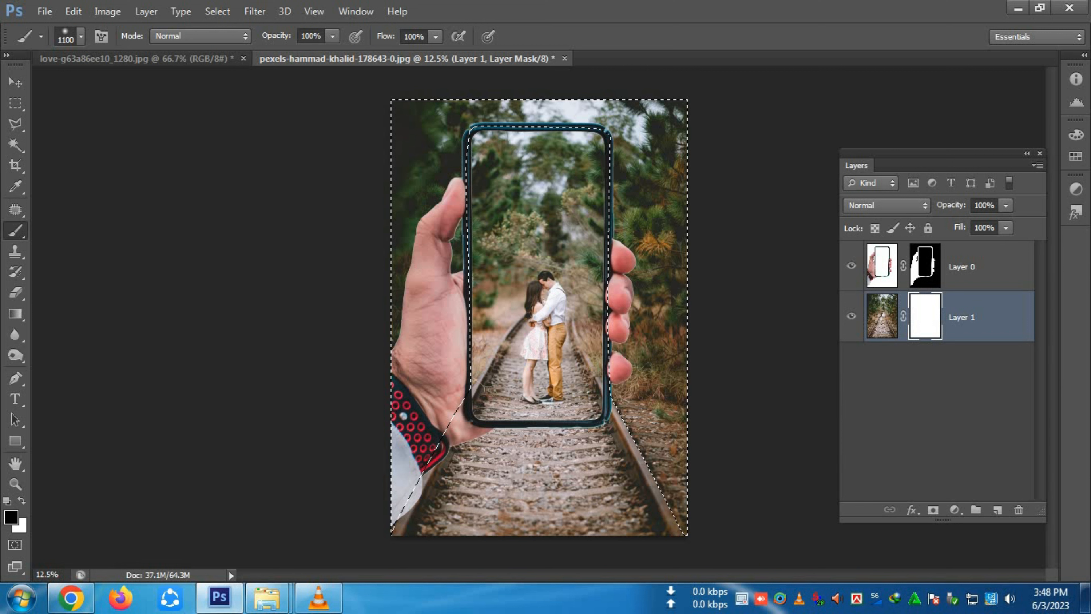
mouse_move(378, 344)
mouse_down()
mouse_move(419, 172)
mouse_move(404, 138)
mouse_up()
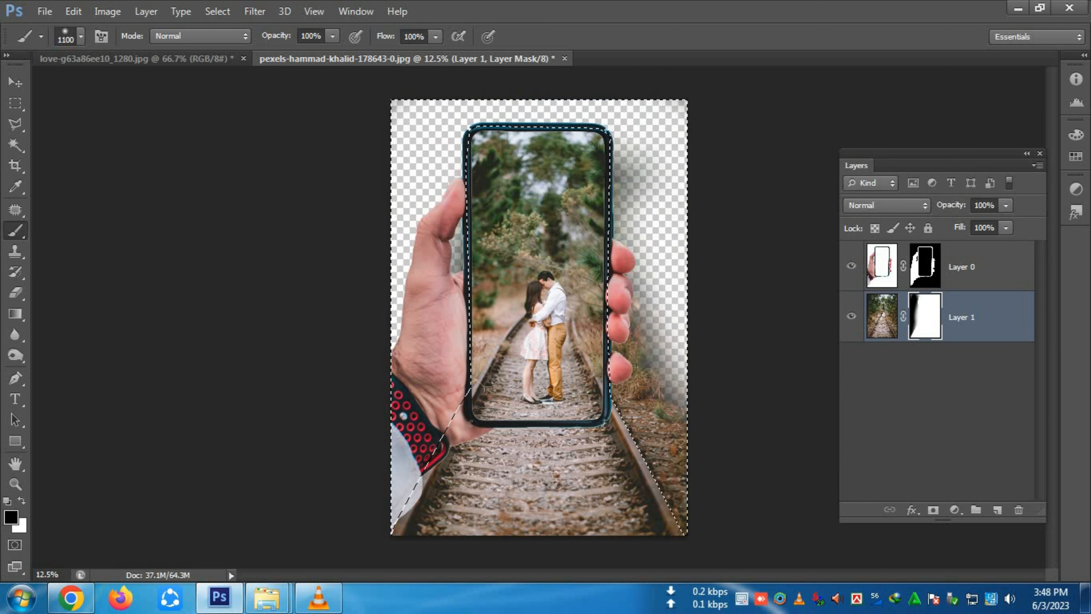
drag(649, 288, 640, 180)
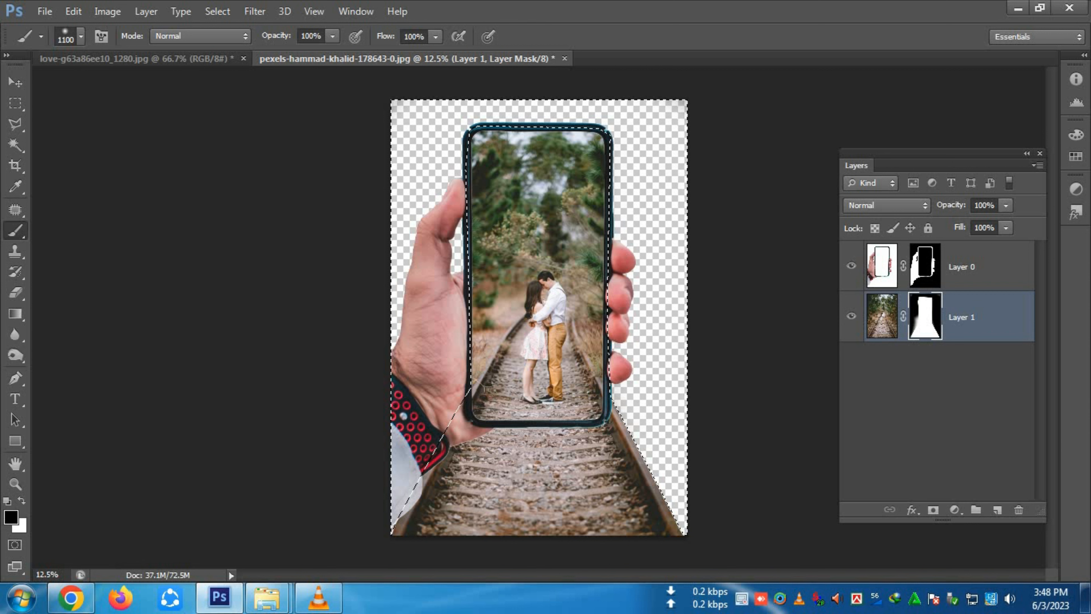
Check the masked railway photo with the hand layer briefly hidden, and clear the selection.
click(849, 271)
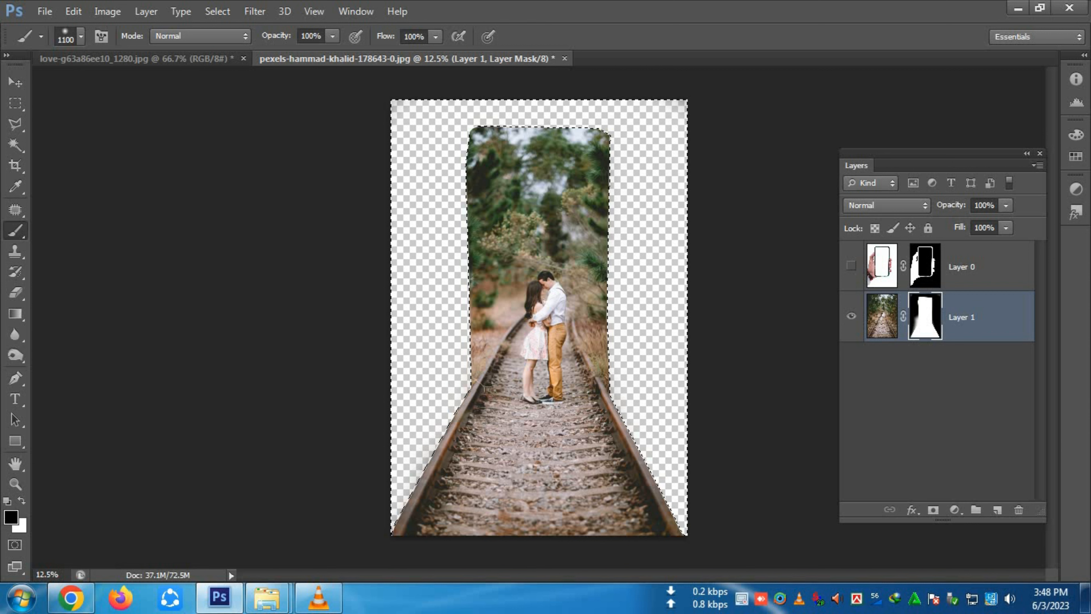
click(852, 267)
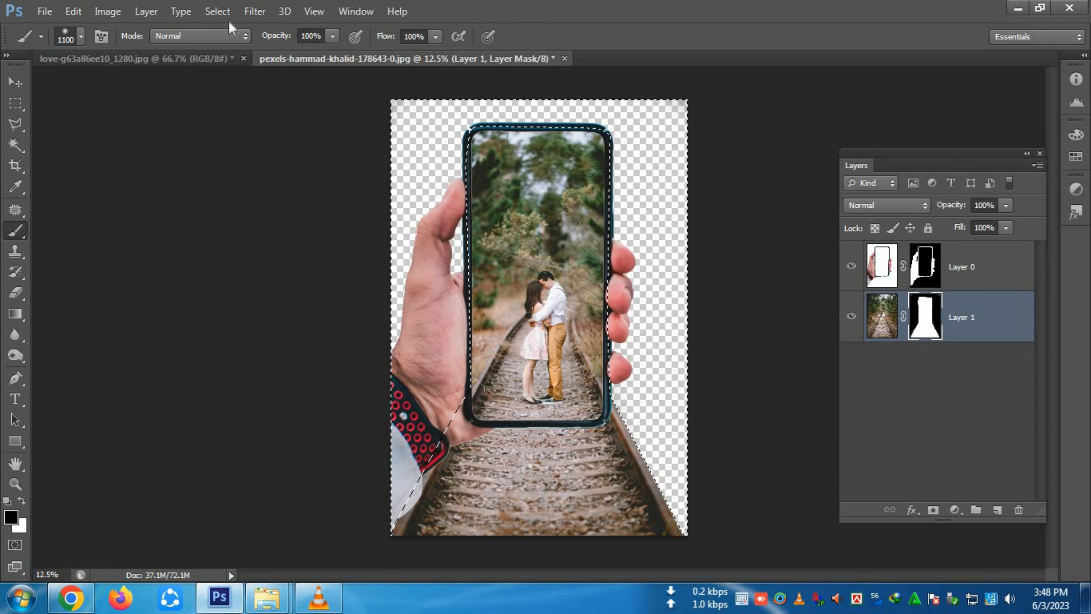
click(218, 13)
click(232, 44)
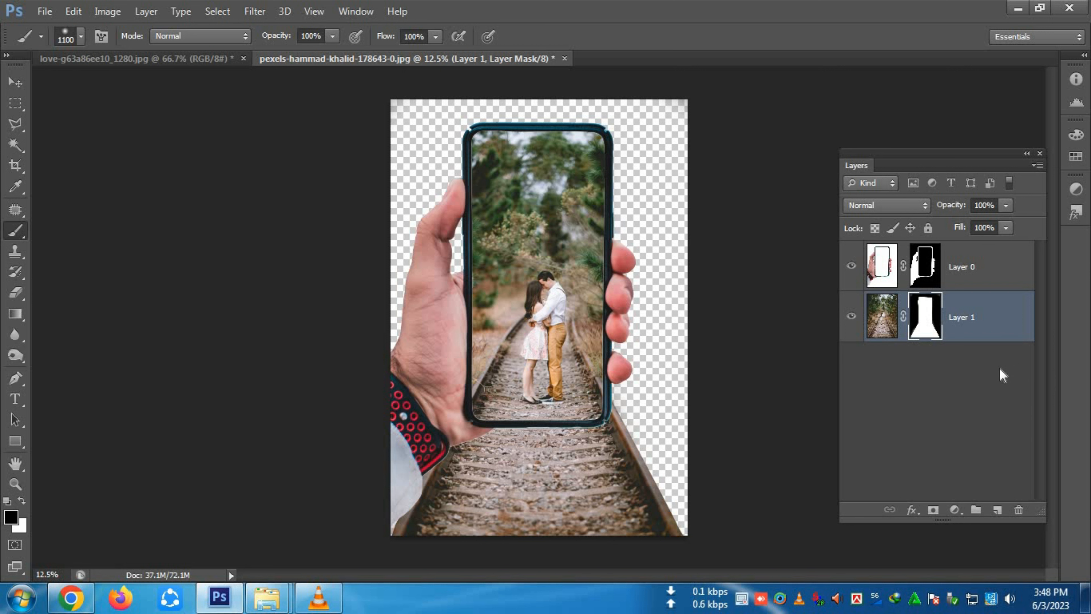
Target Layer 0's mask and start a pen path inside the phone's lower right corner, continuing onto the right rail's outer edge.
click(934, 267)
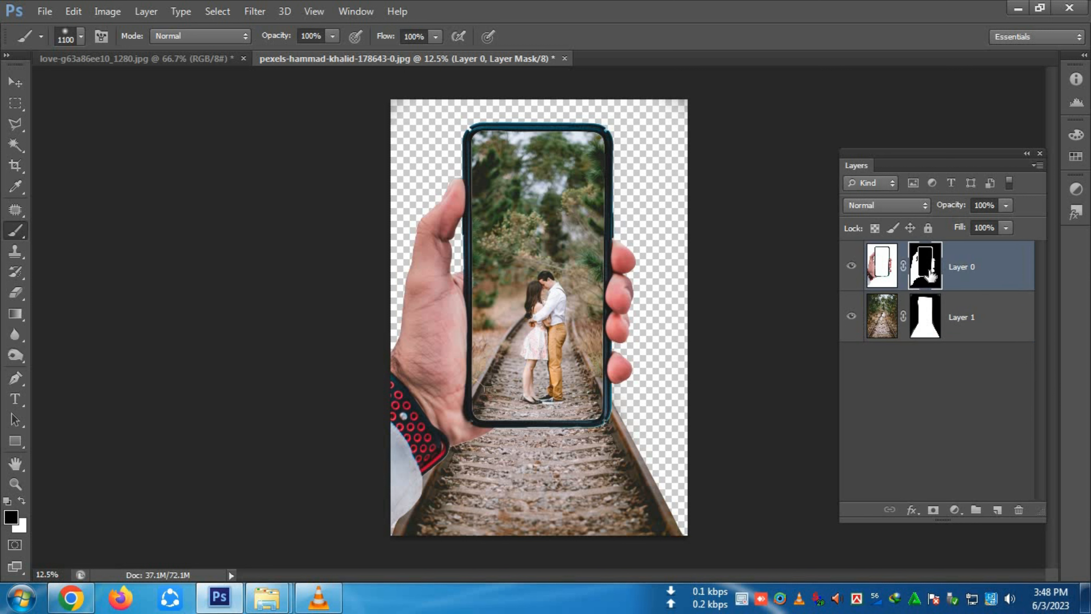
ctrl+click(603, 393)
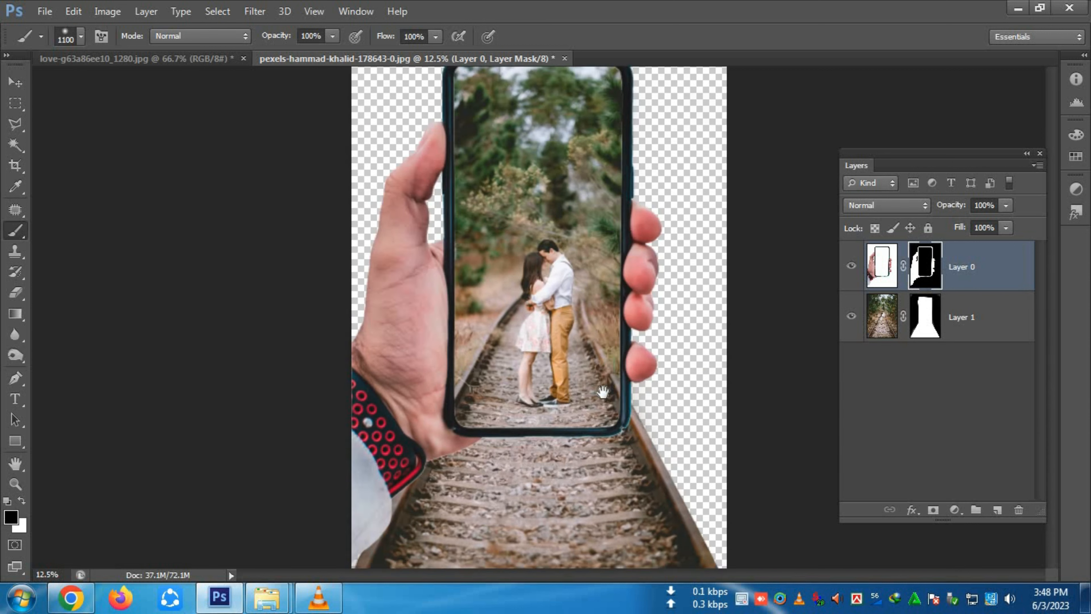
ctrl+click(613, 410)
drag(628, 428, 621, 410)
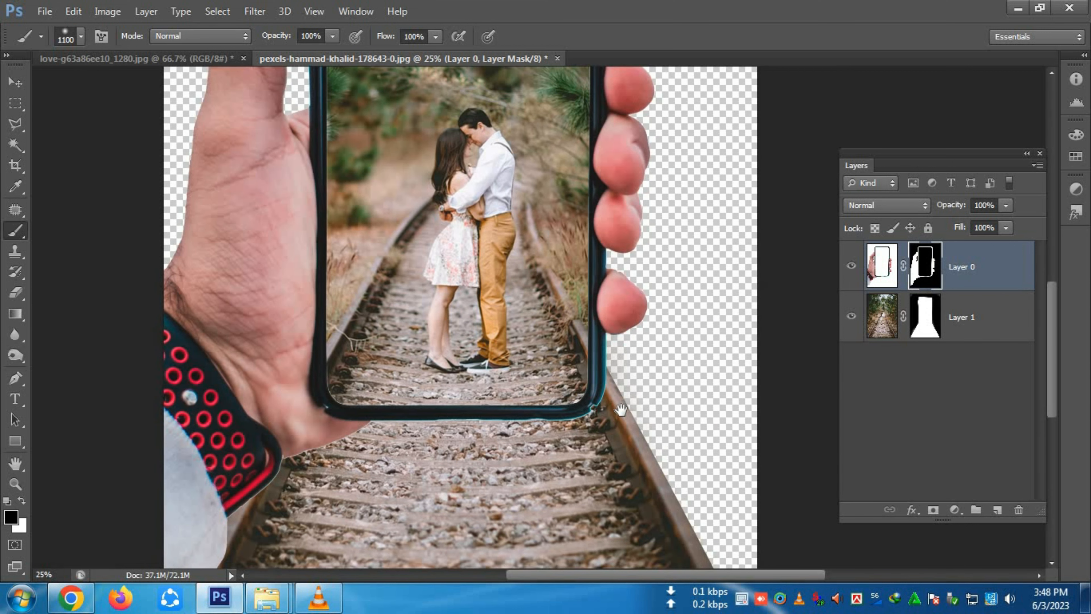
key(p)
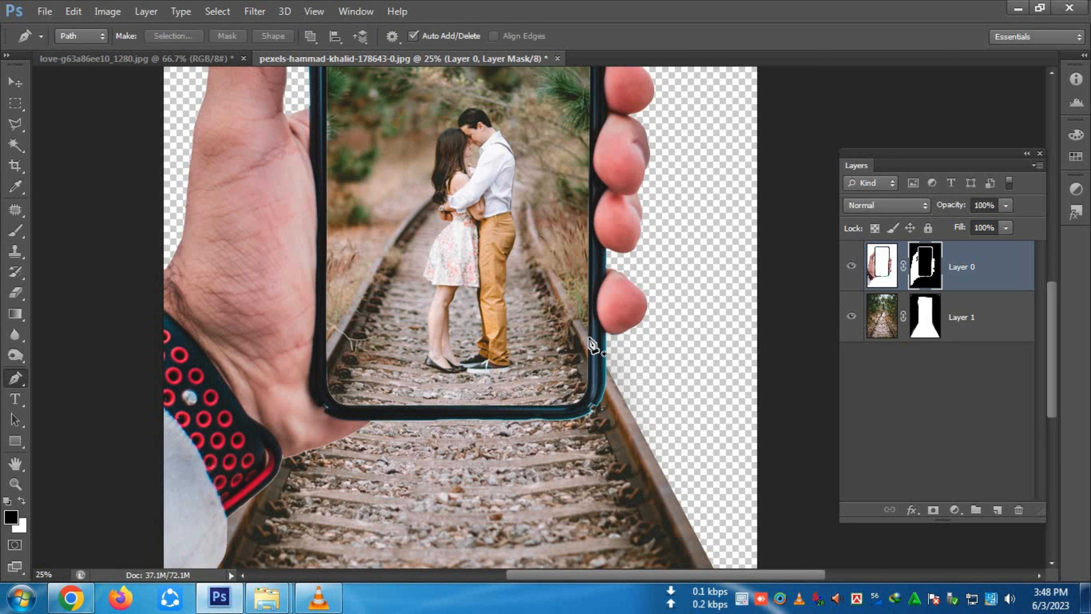
click(582, 324)
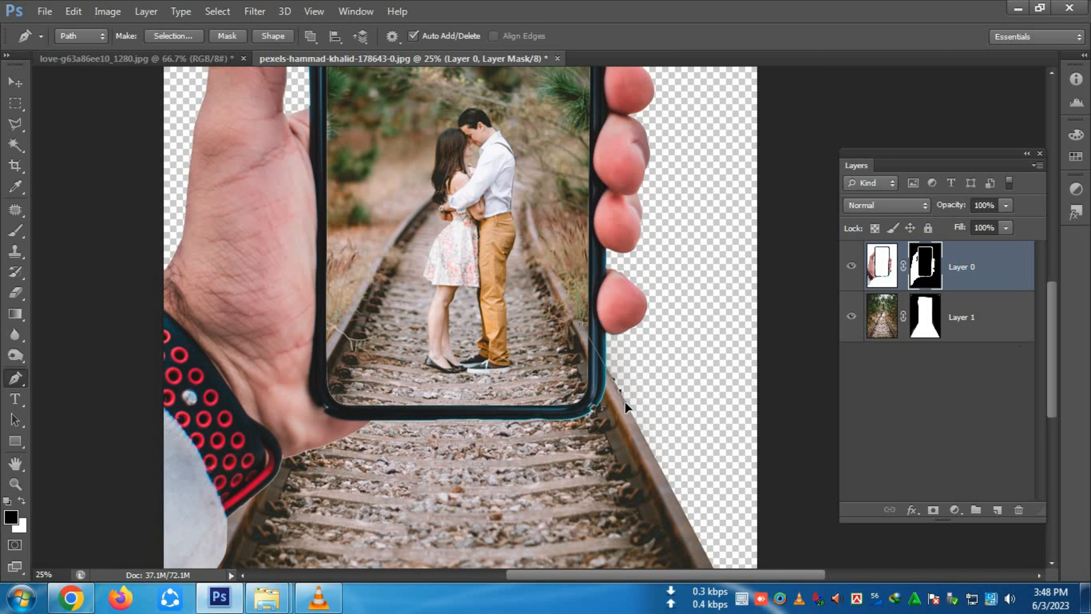
click(624, 402)
click(851, 267)
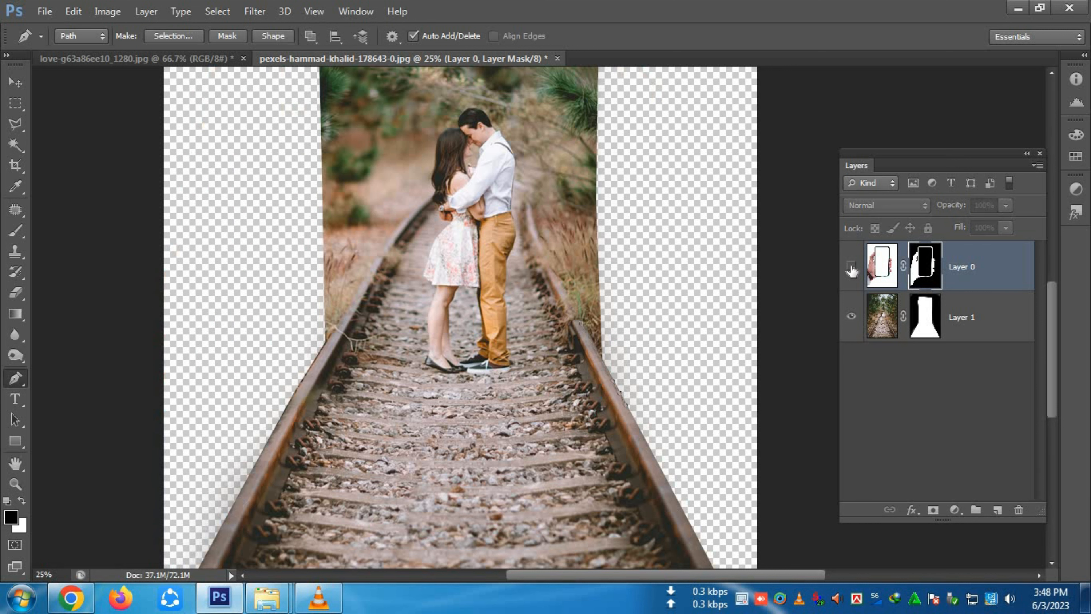
click(852, 268)
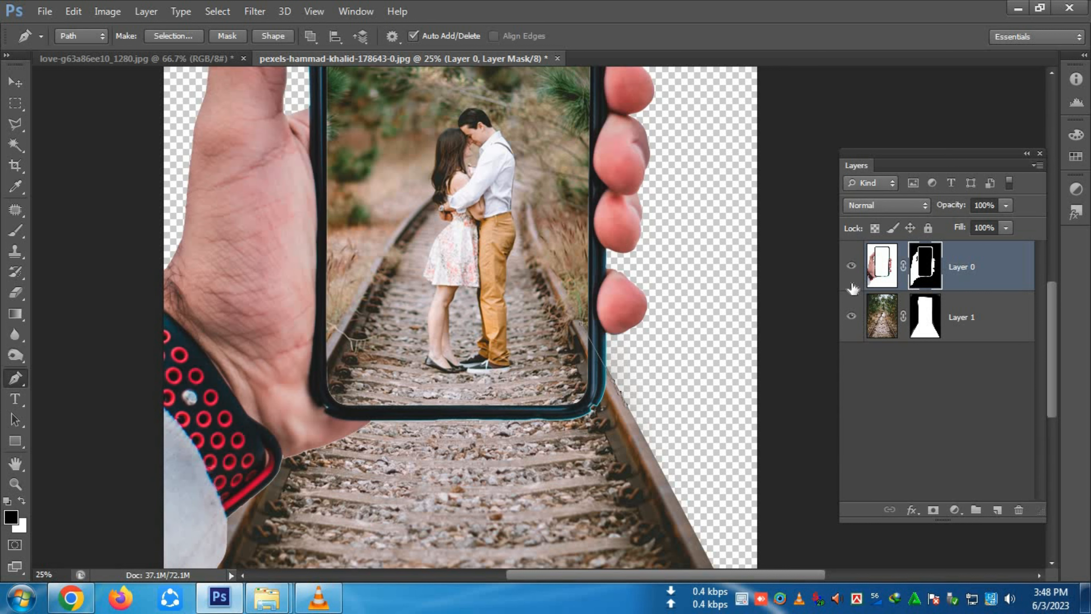
Extend the path down the right rail's outer edge to just below the canvas's bottom right corner.
drag(684, 446, 651, 287)
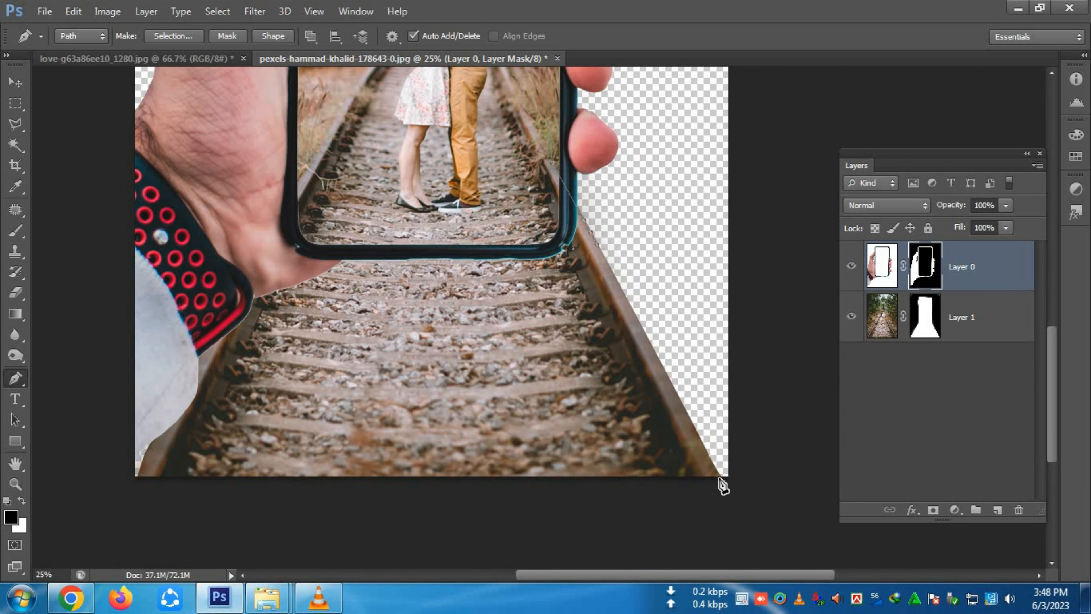
key(ctrl+z)
drag(438, 495, 482, 497)
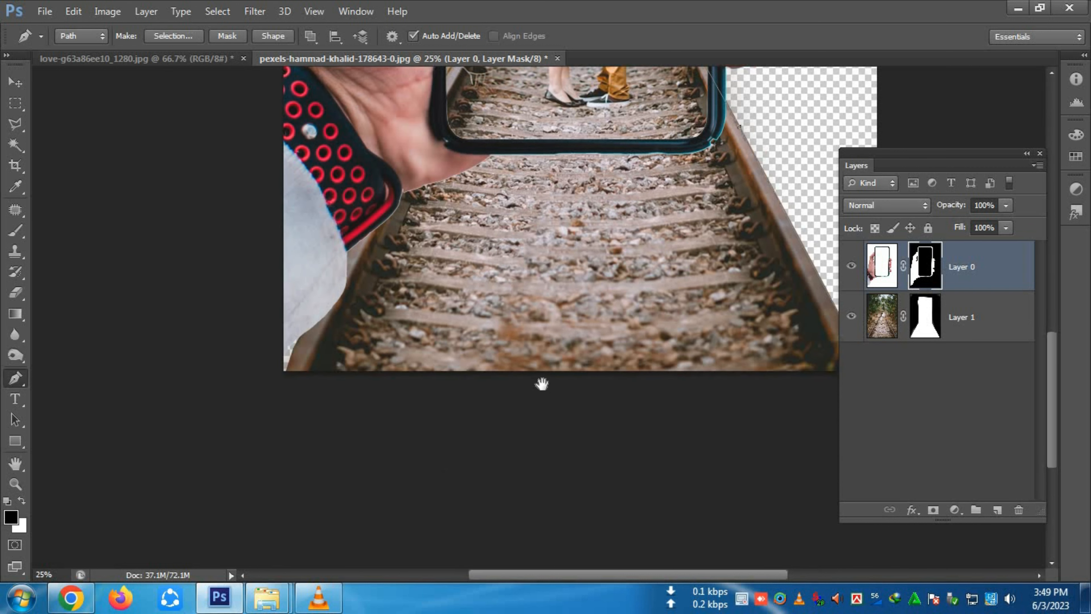
drag(541, 384, 501, 436)
scroll(475, 361, down, 1)
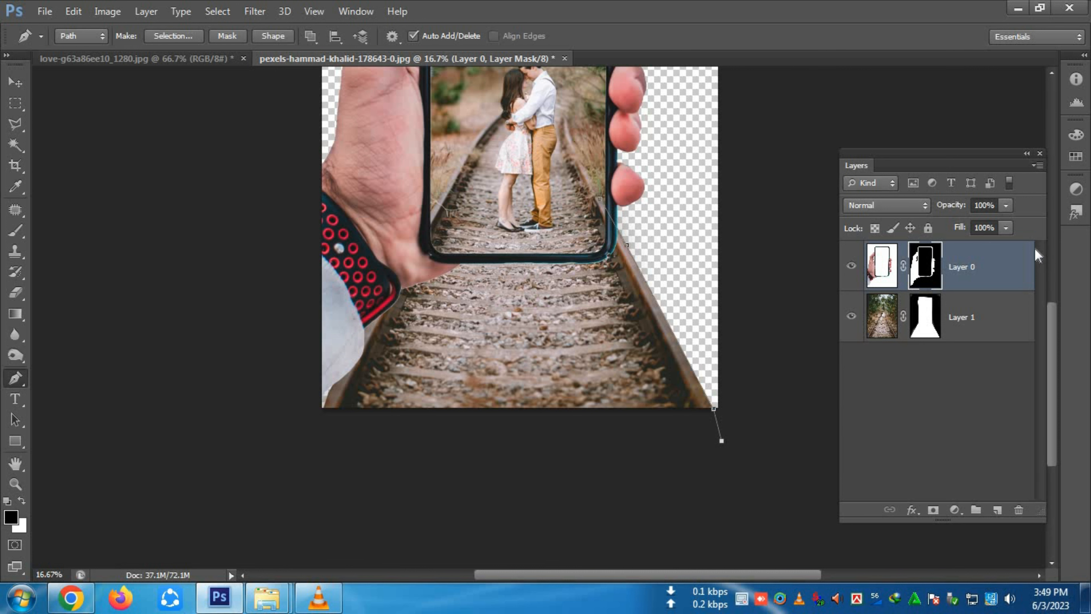
Lower Layer 0's opacity to 59% and run the path below the canvas to the foot of the left rail.
click(1006, 206)
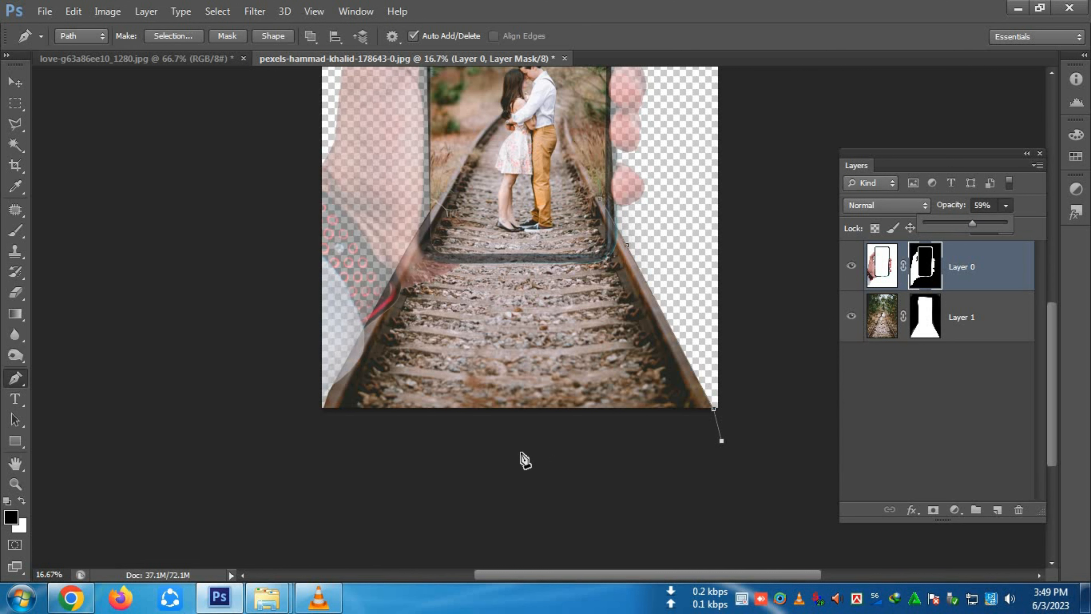
drag(475, 415, 468, 447)
click(441, 453)
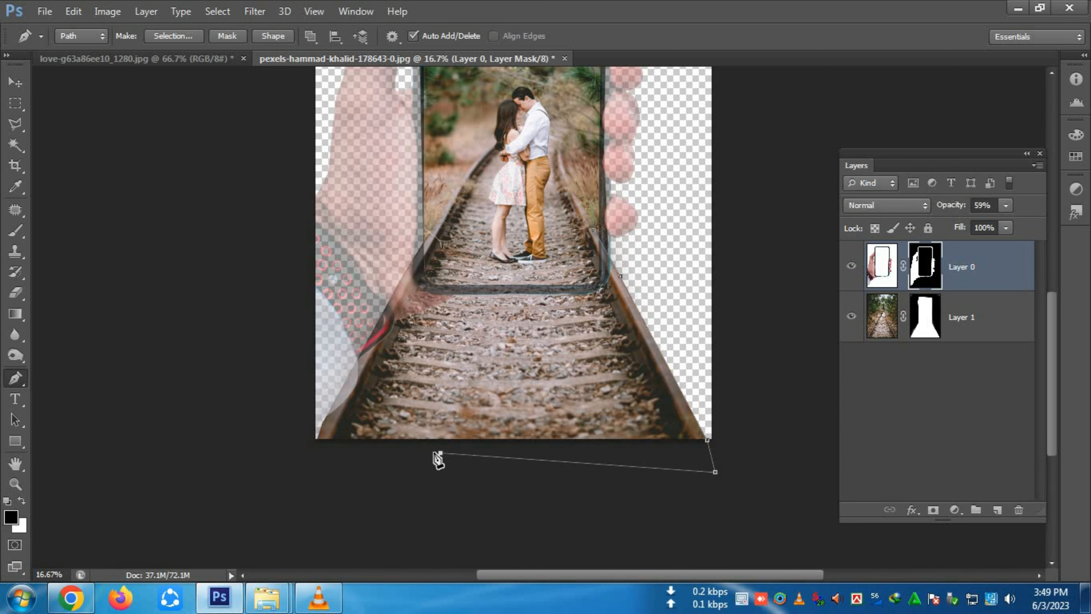
click(326, 456)
drag(342, 420, 348, 472)
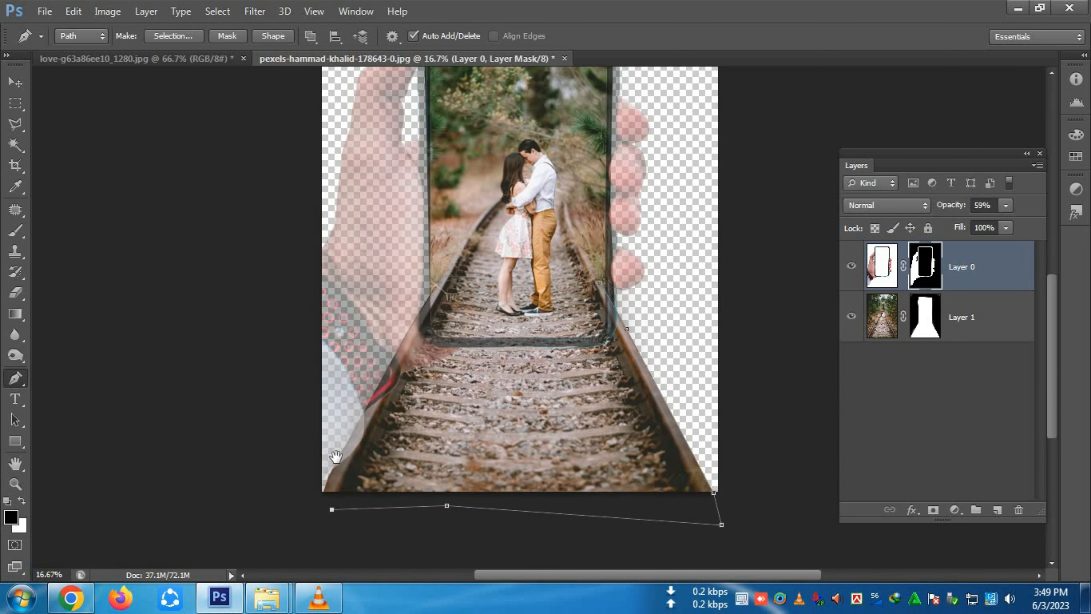
click(314, 510)
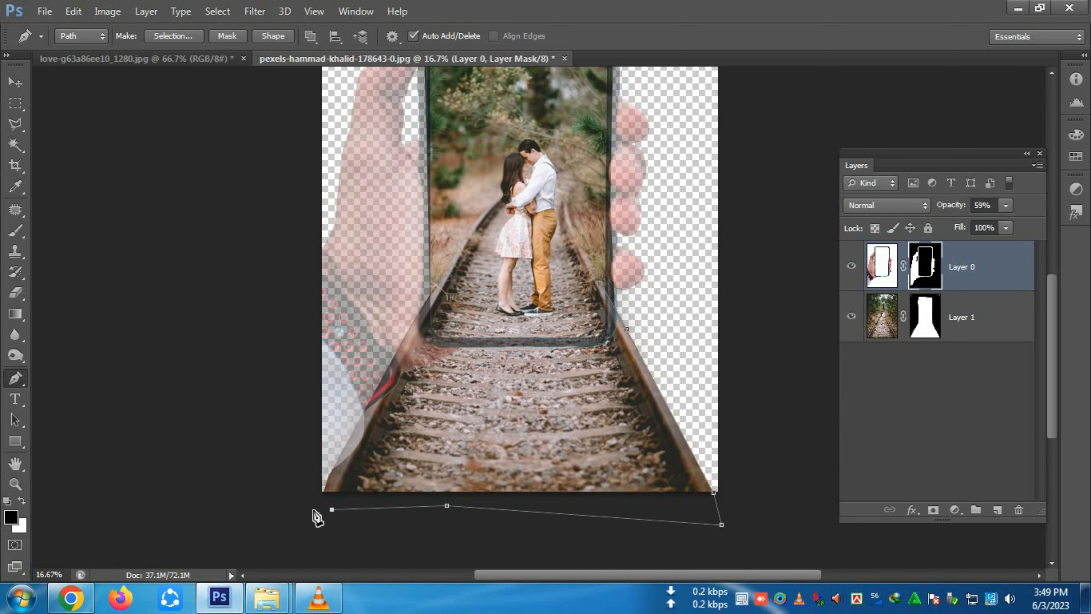
click(327, 481)
Trace the path up the left rail's outer edge, past the hand and phone frame, into the phone screen.
drag(359, 419, 356, 439)
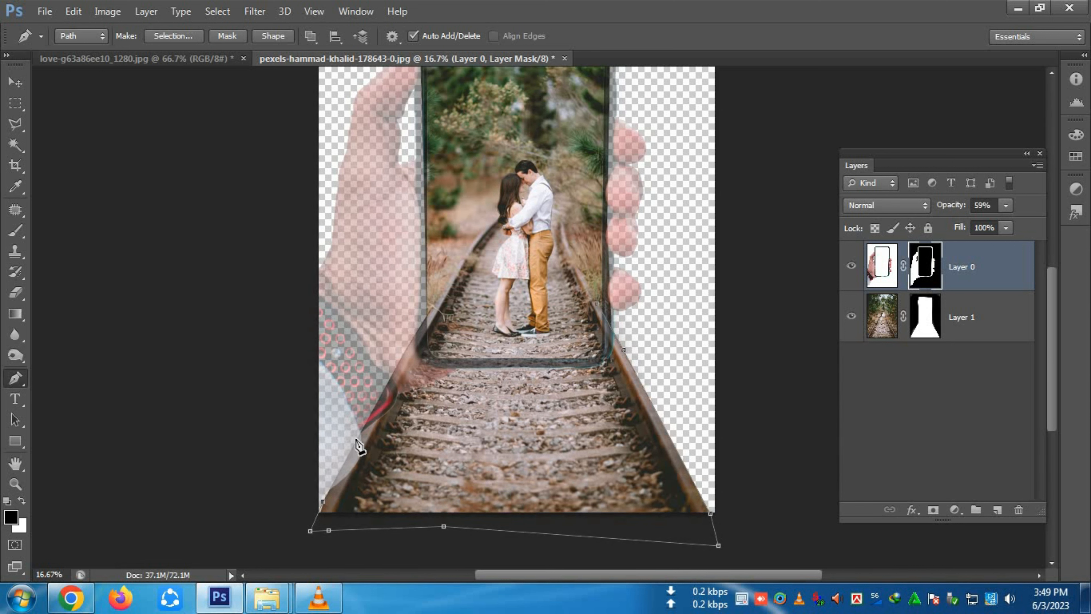
drag(414, 358, 415, 383)
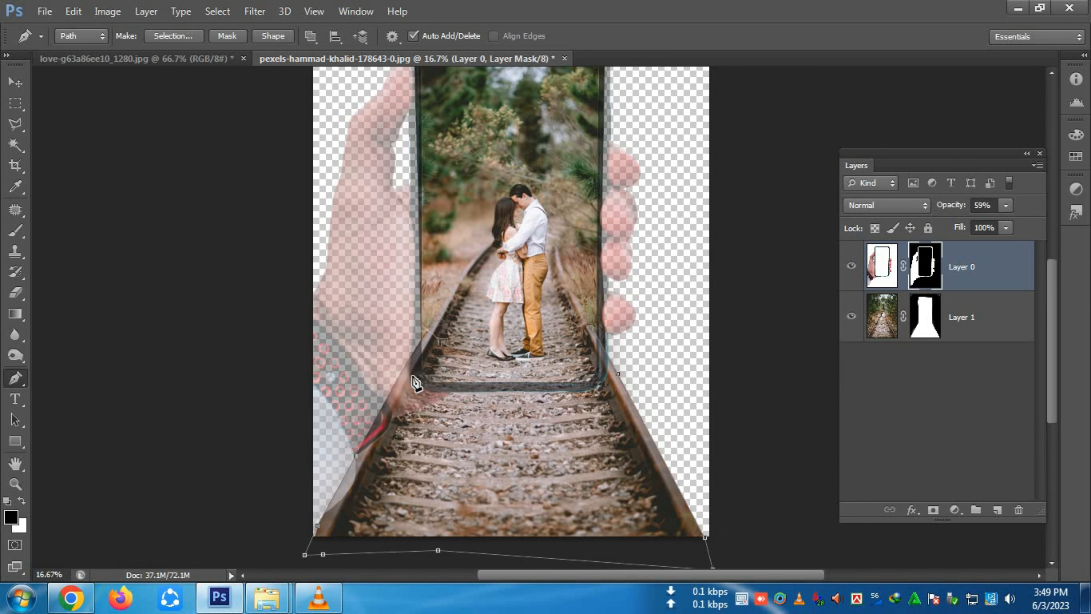
click(408, 363)
click(437, 321)
click(450, 331)
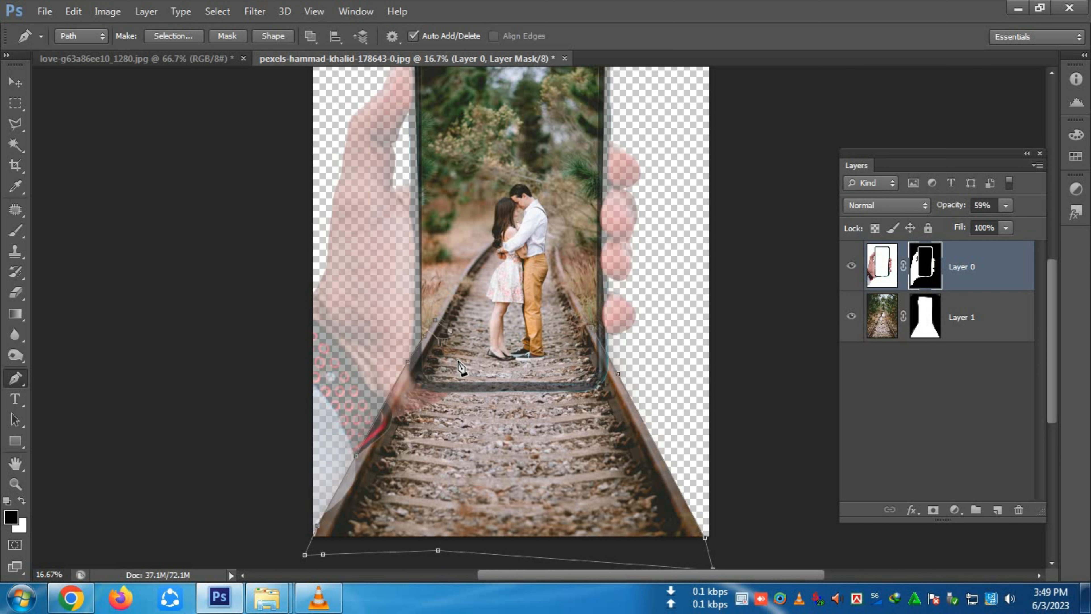
Carry the path beneath the couple's feet and close it at the right rail inside the phone.
click(467, 372)
click(532, 373)
scroll(585, 344, up, 1)
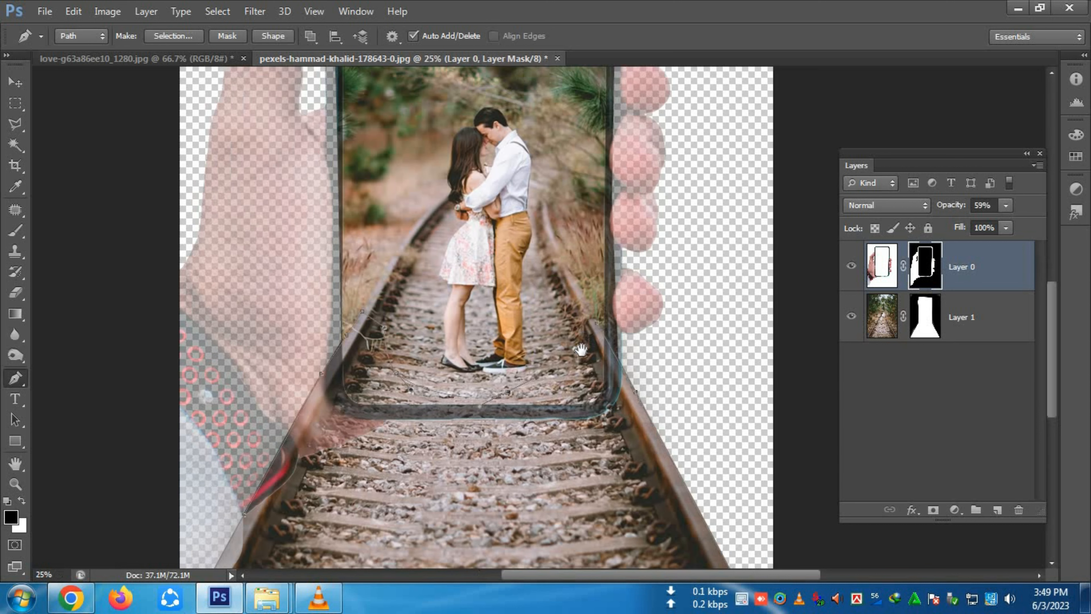
click(596, 323)
Restore Layer 0's opacity to 100% and convert the track path to a selection.
click(1006, 206)
drag(1009, 223, 1042, 224)
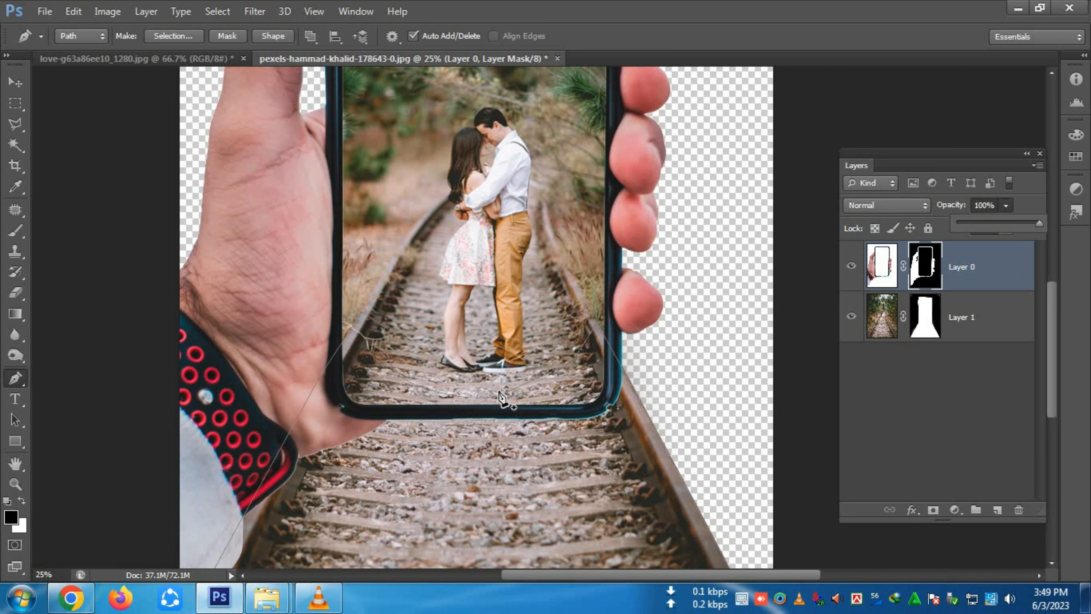
key(ctrl+Return)
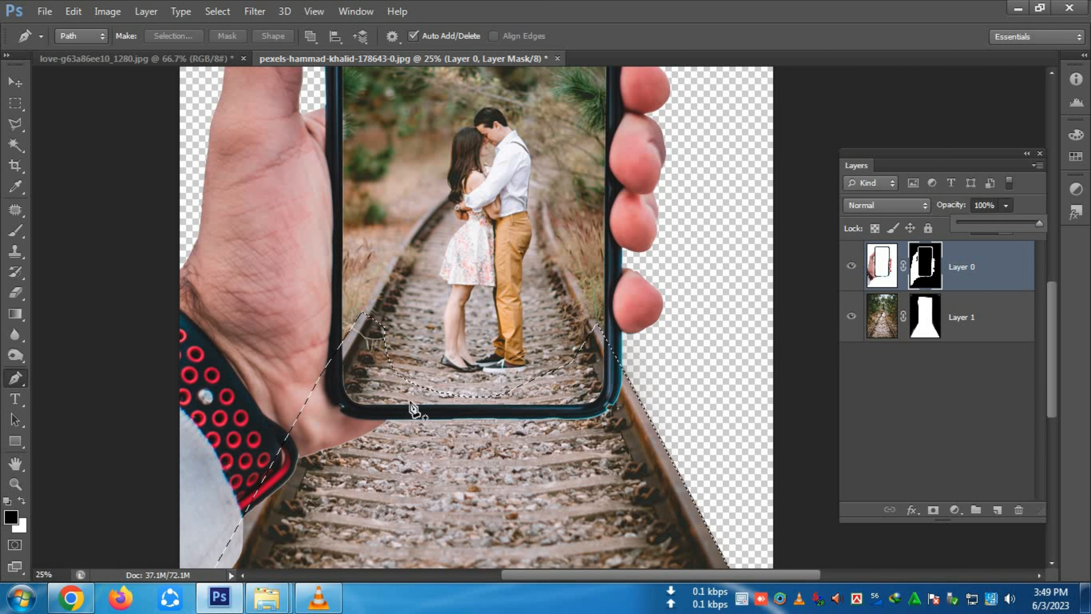
Paint black on Layer 0's mask with the 1100 px brush to hide the phone frame and hand covering the track.
key(b)
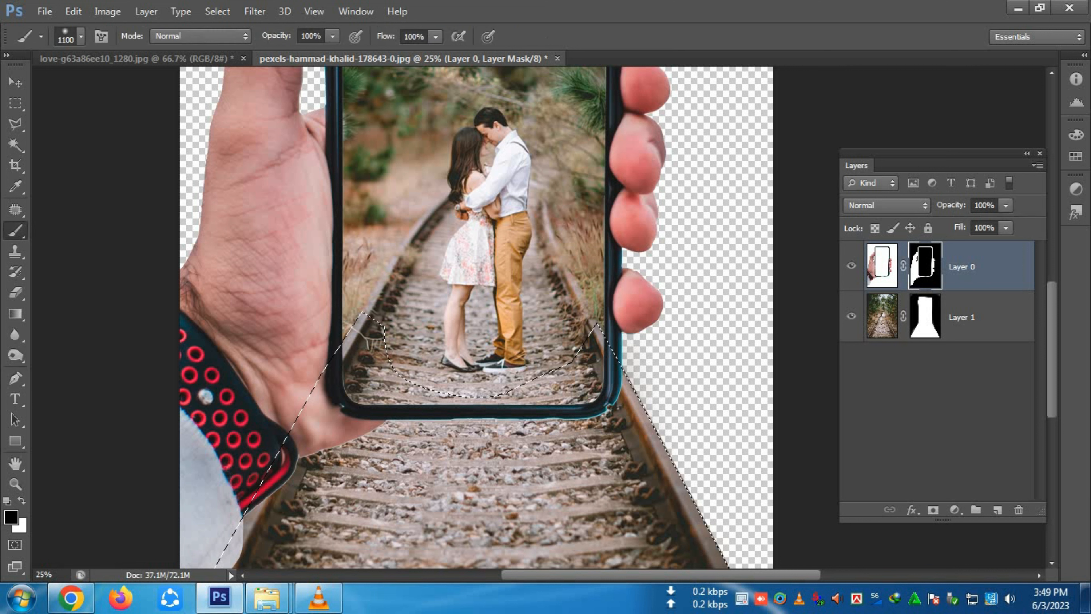
right_click(17, 232)
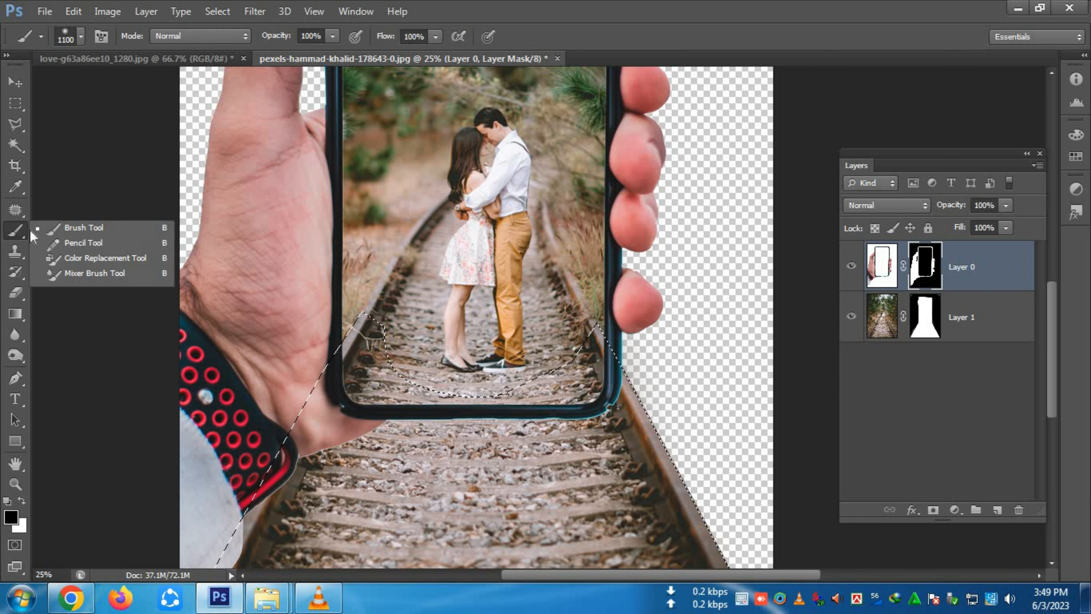
click(57, 230)
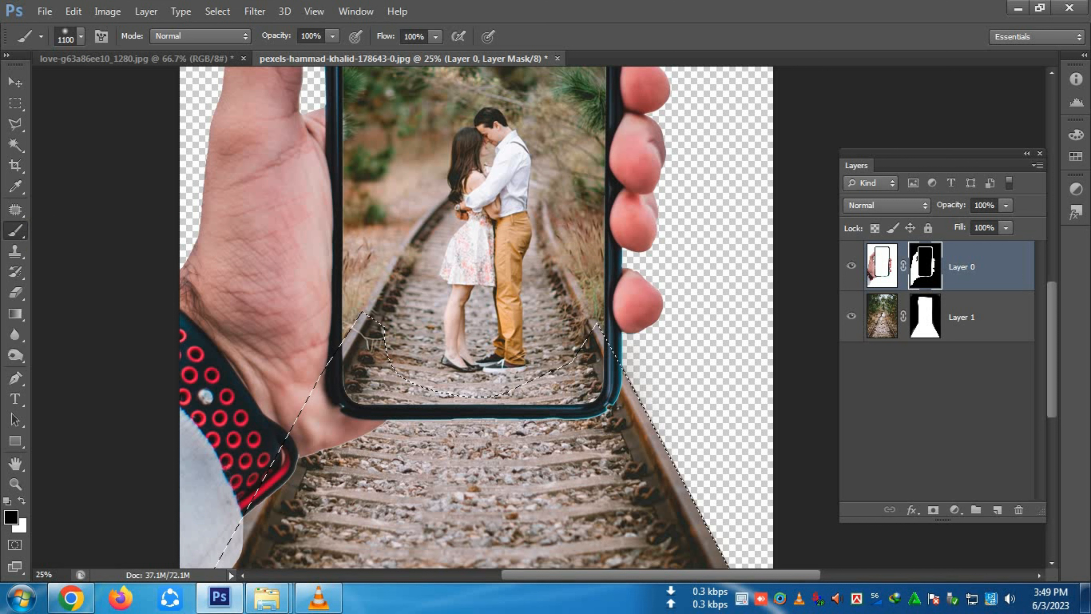
drag(363, 477, 320, 436)
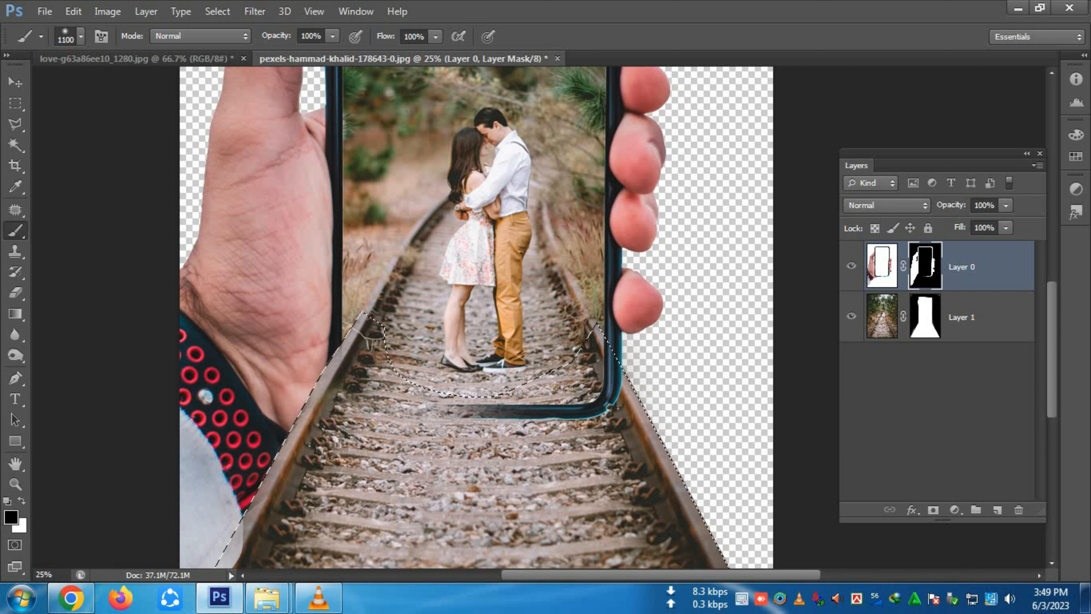
drag(507, 477, 587, 449)
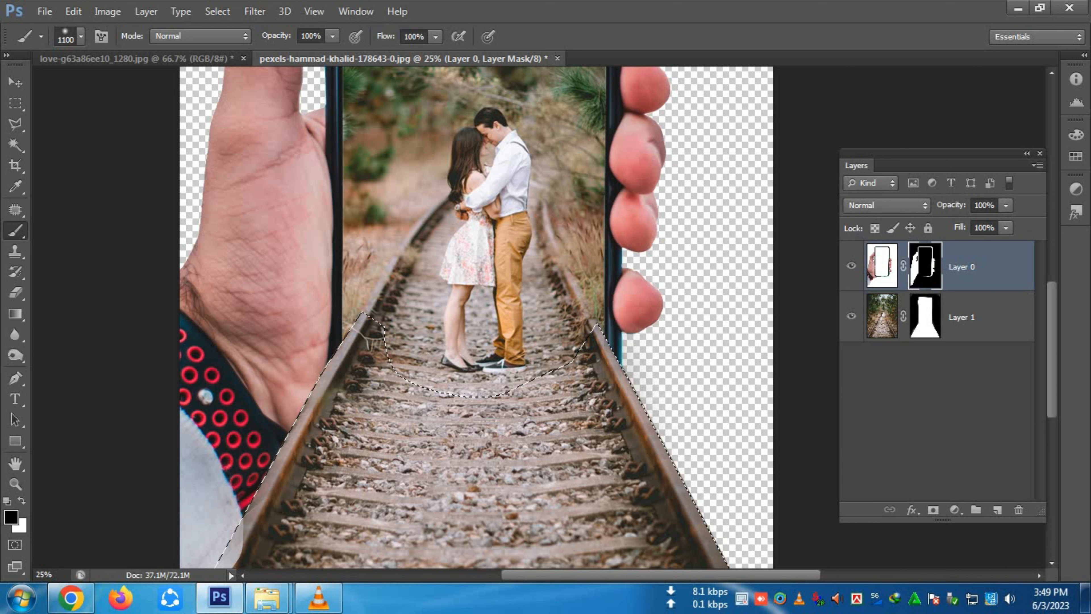
click(232, 544)
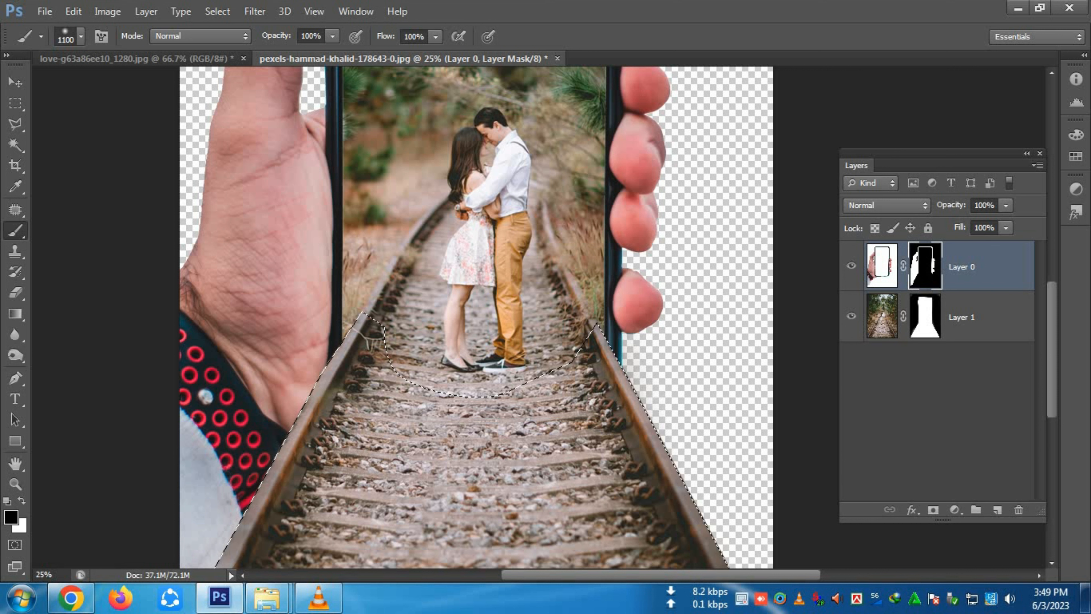
Check the track emerging from the phone and clear the selection.
scroll(342, 449, down, 2)
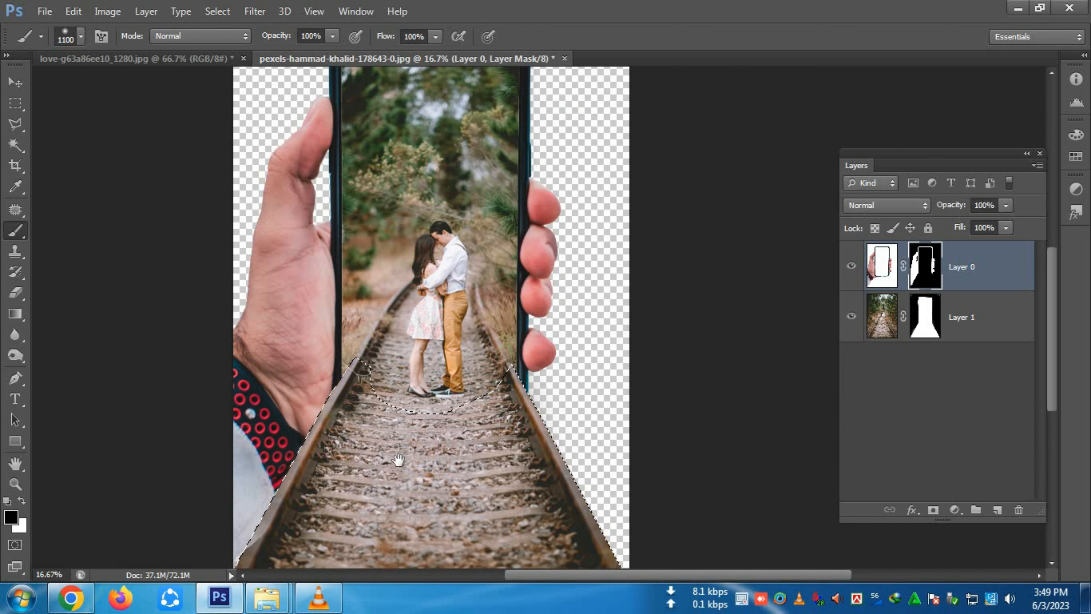
drag(398, 460, 444, 341)
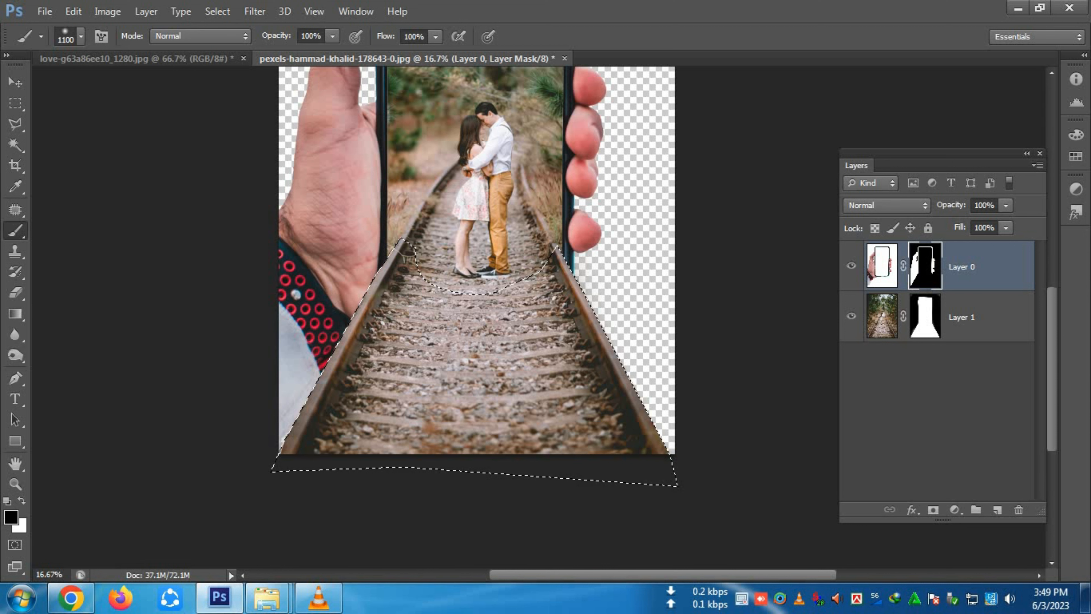
drag(396, 266, 386, 324)
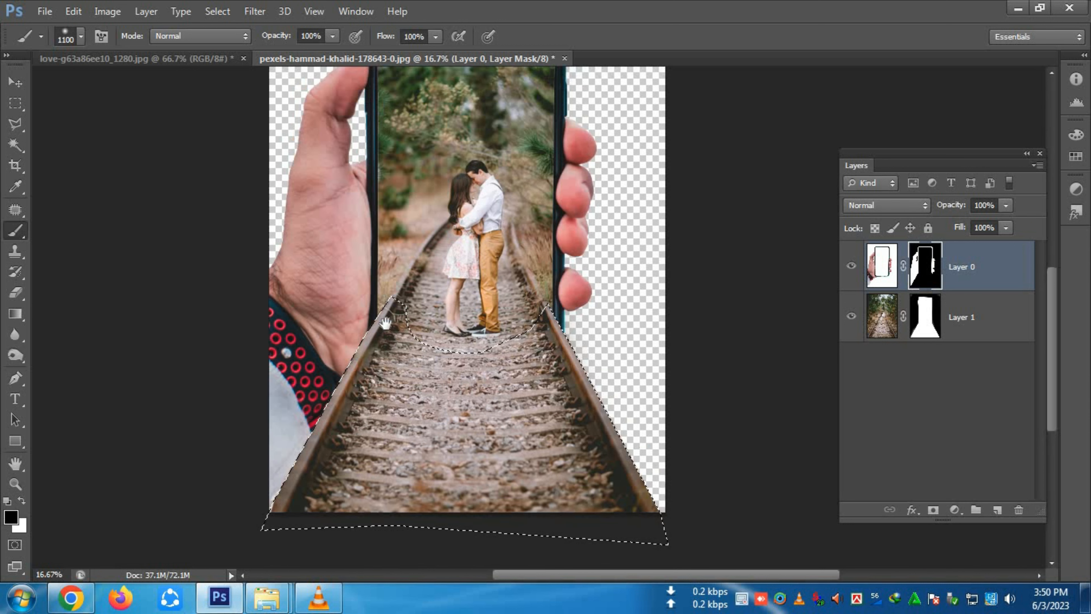
alt+click(387, 304)
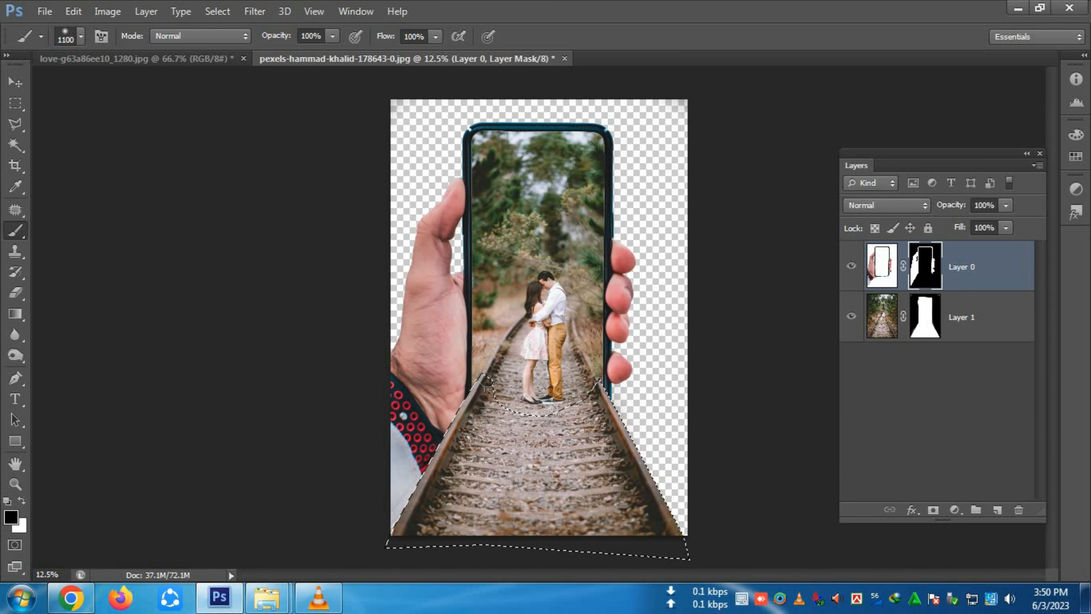
click(217, 11)
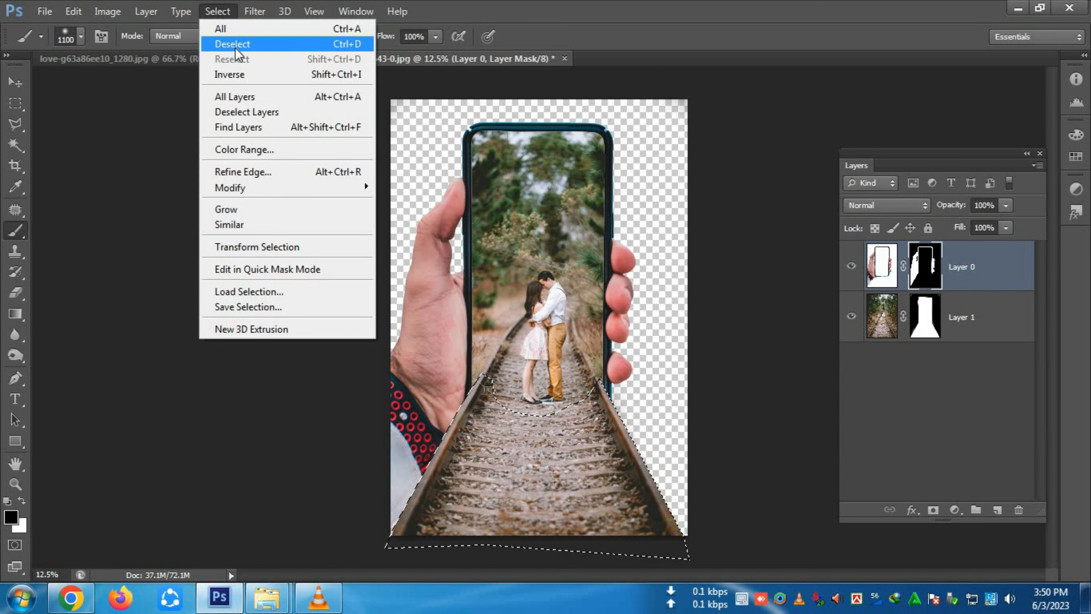
click(233, 41)
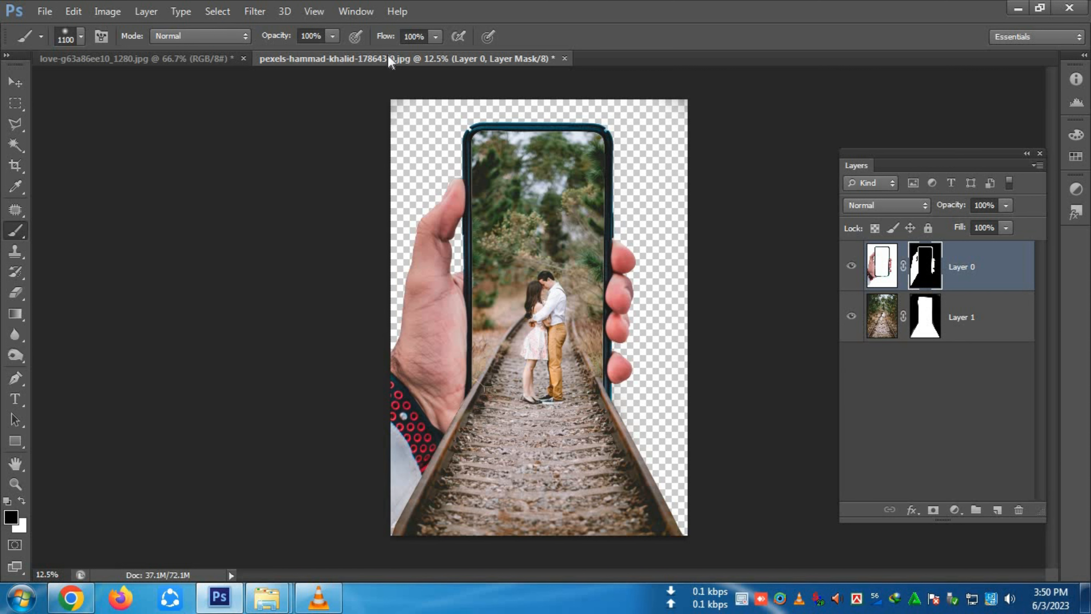
Copy the original railway photo from love-g63a86ee10_1280.jpg into the phone composite as the top layer.
click(147, 59)
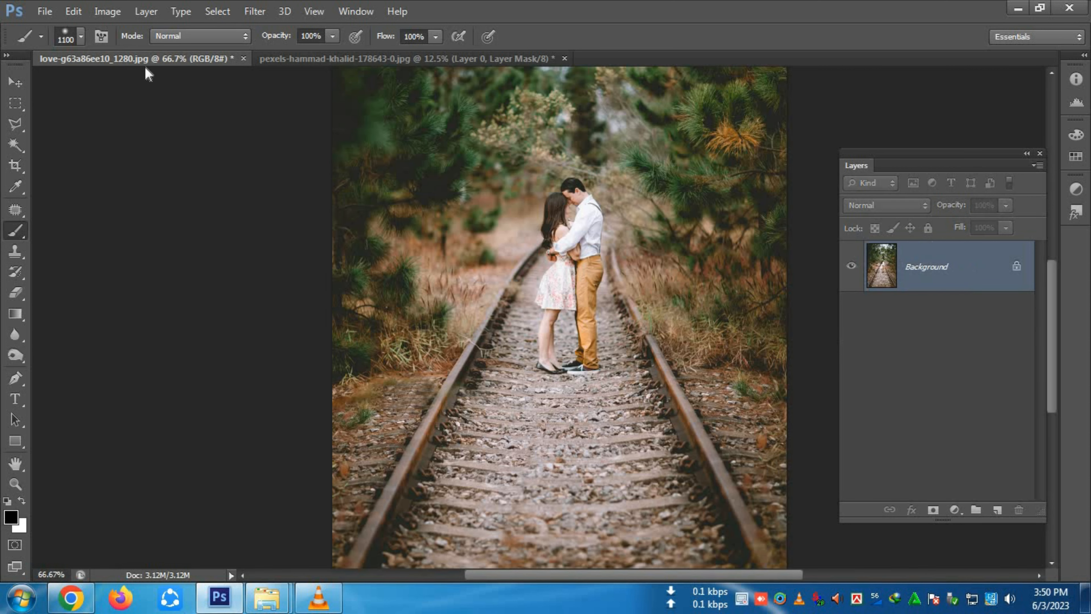
click(15, 83)
drag(507, 377, 432, 192)
Scale the copied railway photo up with Free Transform to fill the whole canvas.
key(ctrl+t)
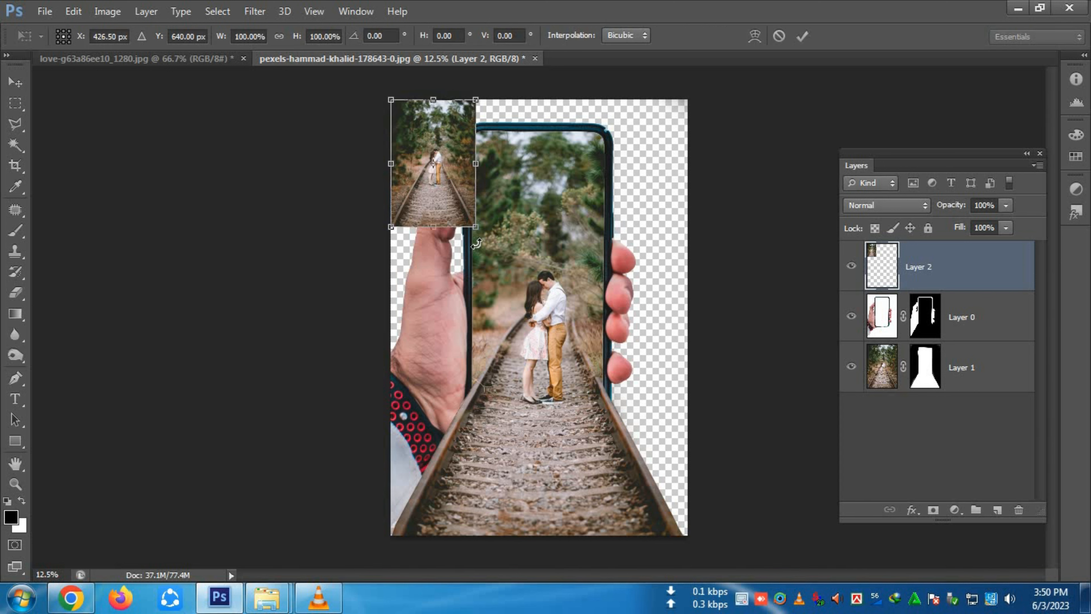
drag(476, 228, 694, 538)
key(Return)
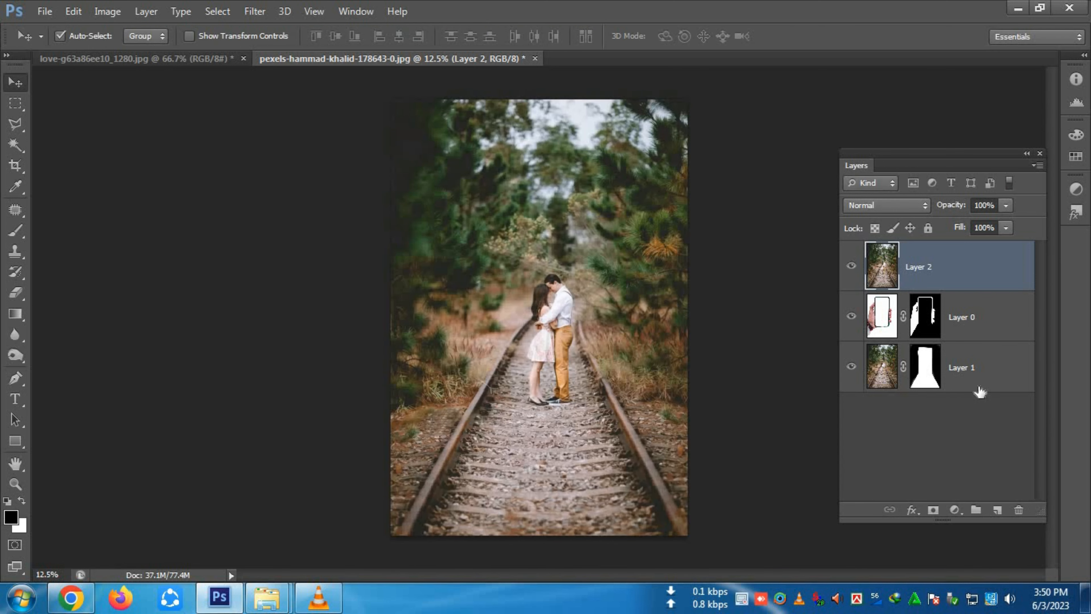
Place Layer 2 beneath Layer 1 and enlarge it proportionally to about 152%, shifted slightly down and left behind the phone.
drag(952, 256, 981, 430)
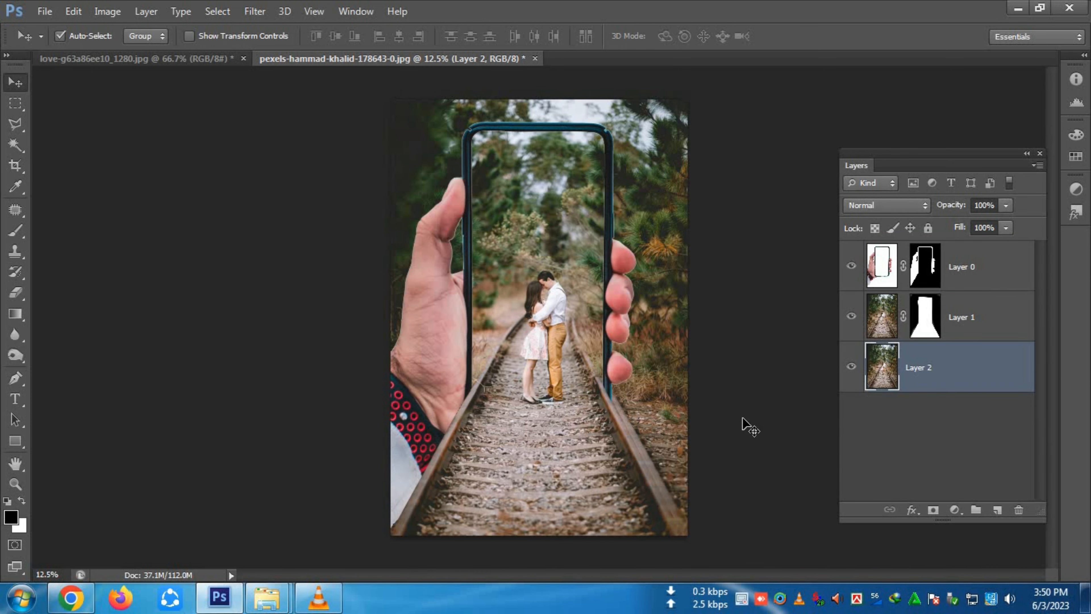
key(ctrl+minus)
key(ctrl+t)
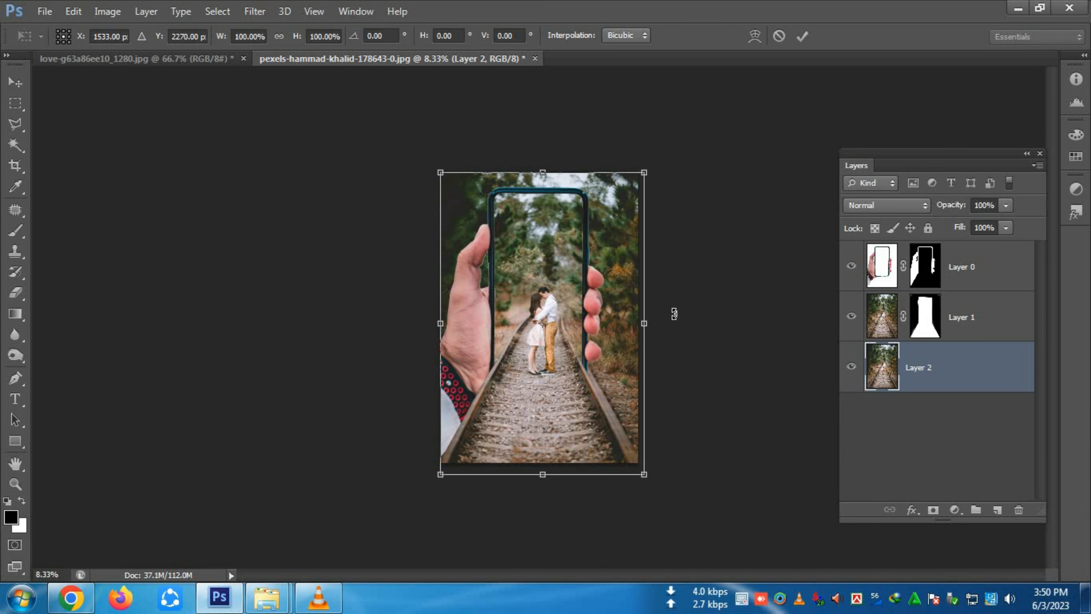
drag(645, 474, 689, 558)
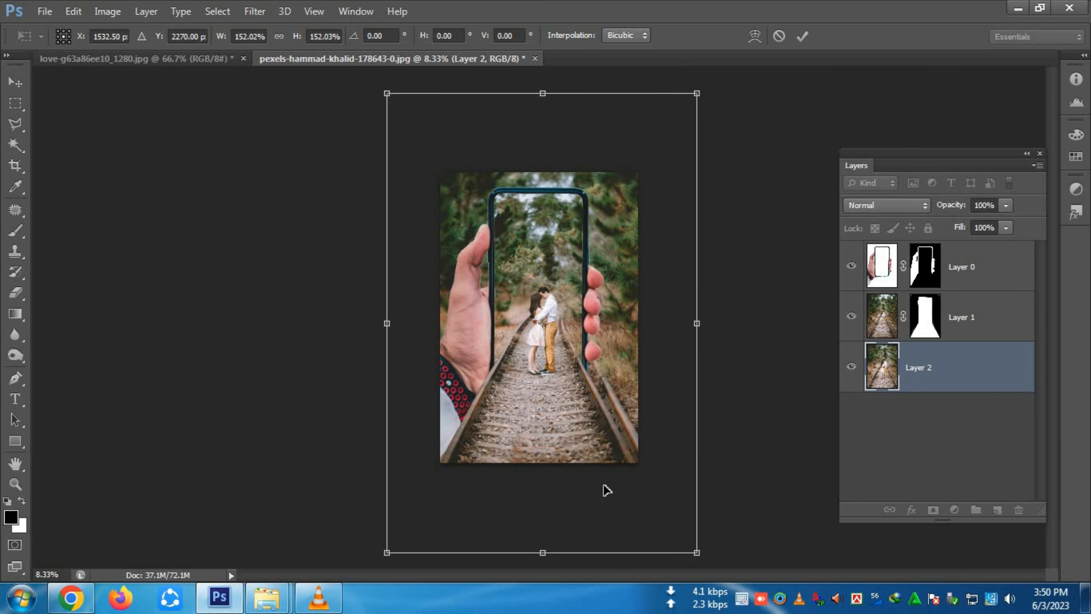
drag(604, 490, 589, 502)
key(Return)
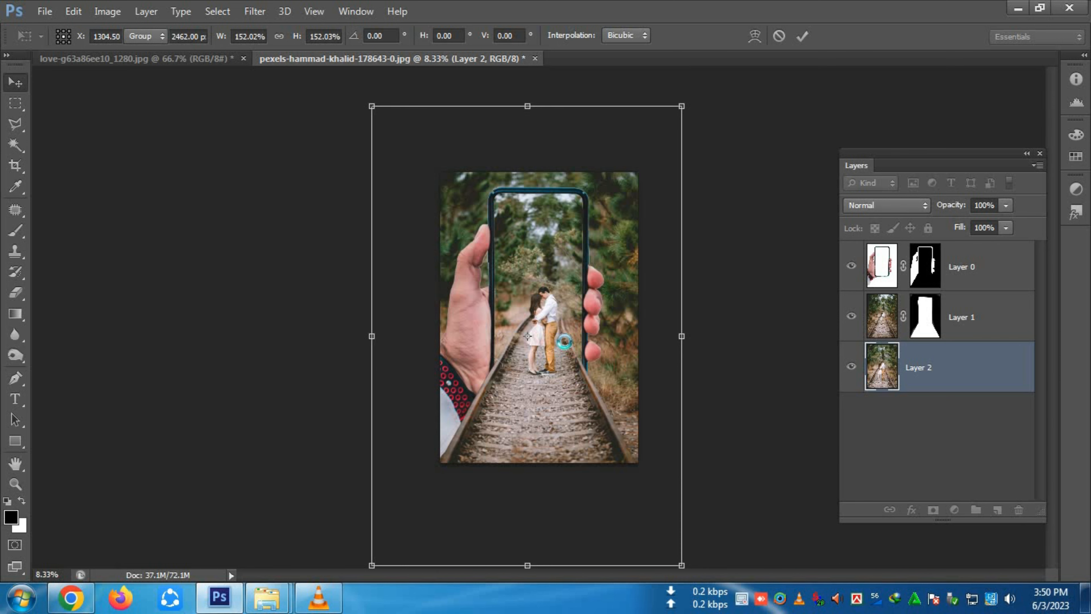
Apply a Gaussian Blur with a 5.5 pixel radius to the background railway photo on Layer 2.
key(ctrl+plus)
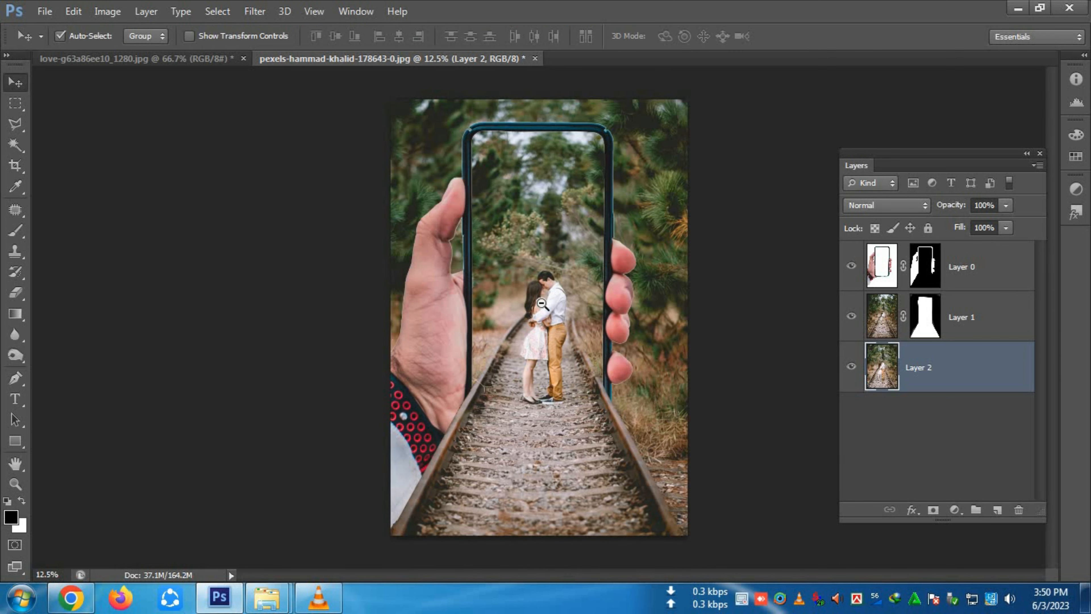
key(ctrl+minus)
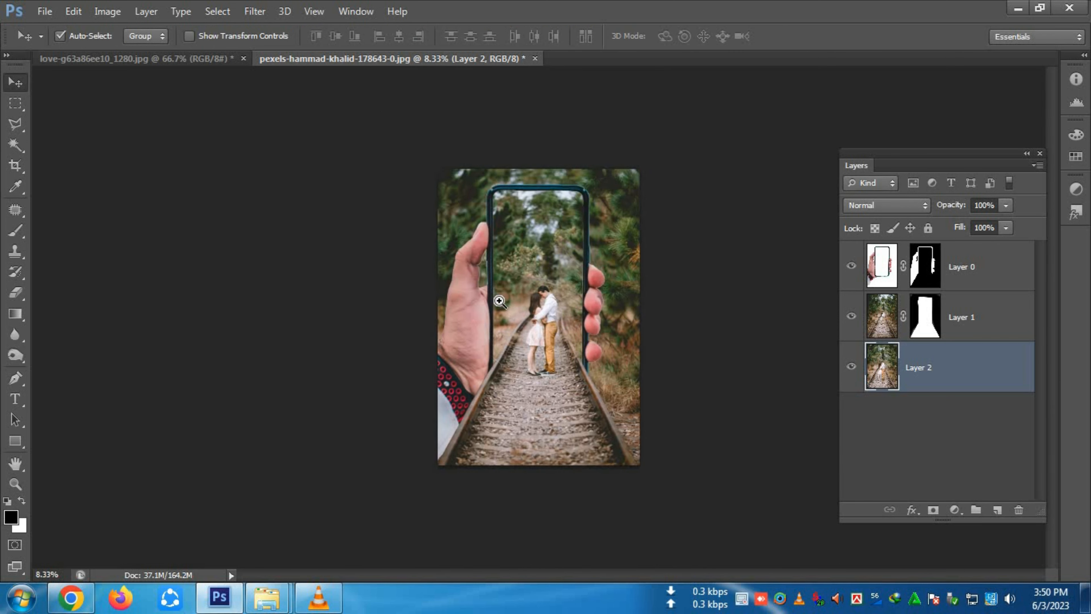
key(ctrl+plus)
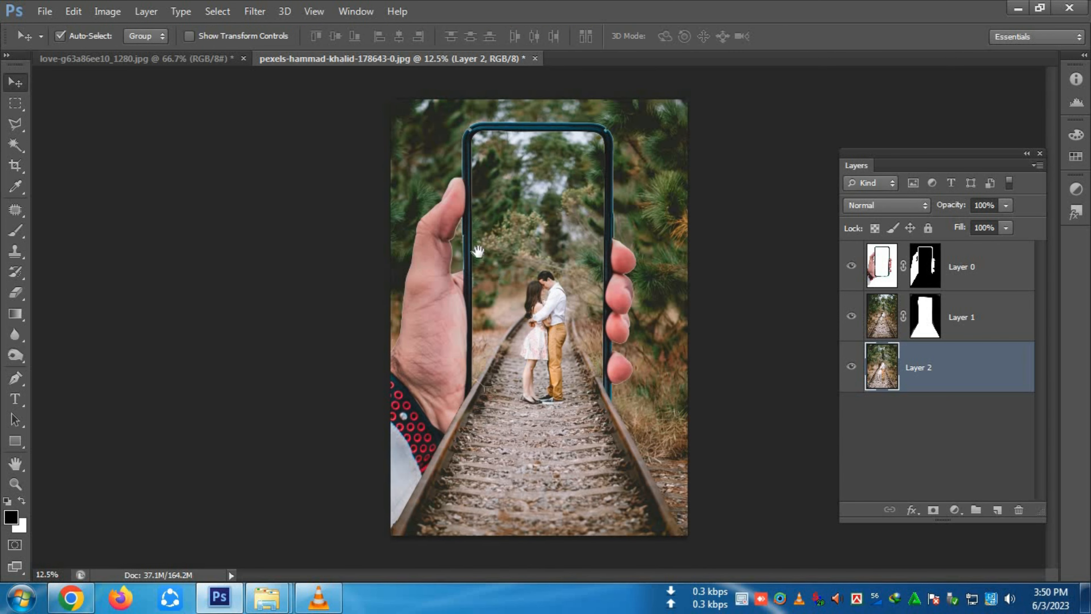
click(261, 19)
mouse_move(284, 177)
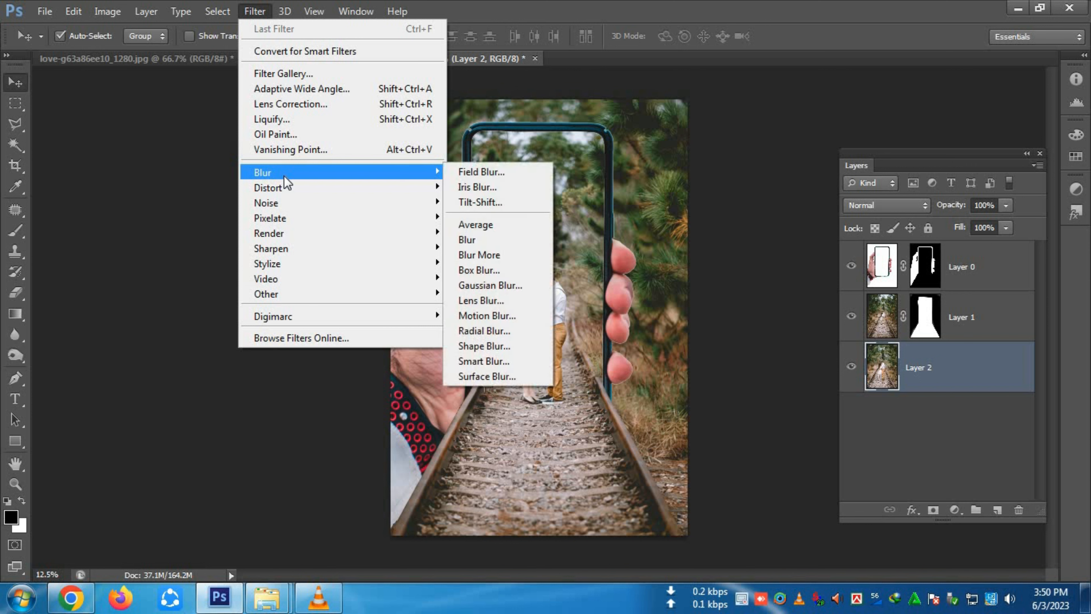
click(492, 287)
drag(714, 173, 816, 163)
click(793, 399)
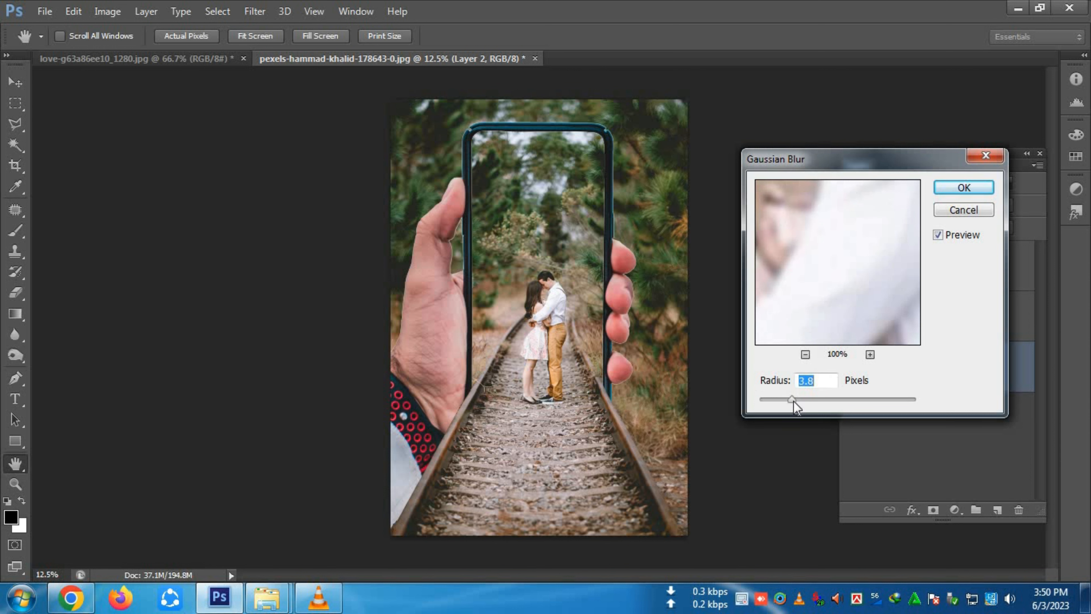
drag(789, 401, 834, 395)
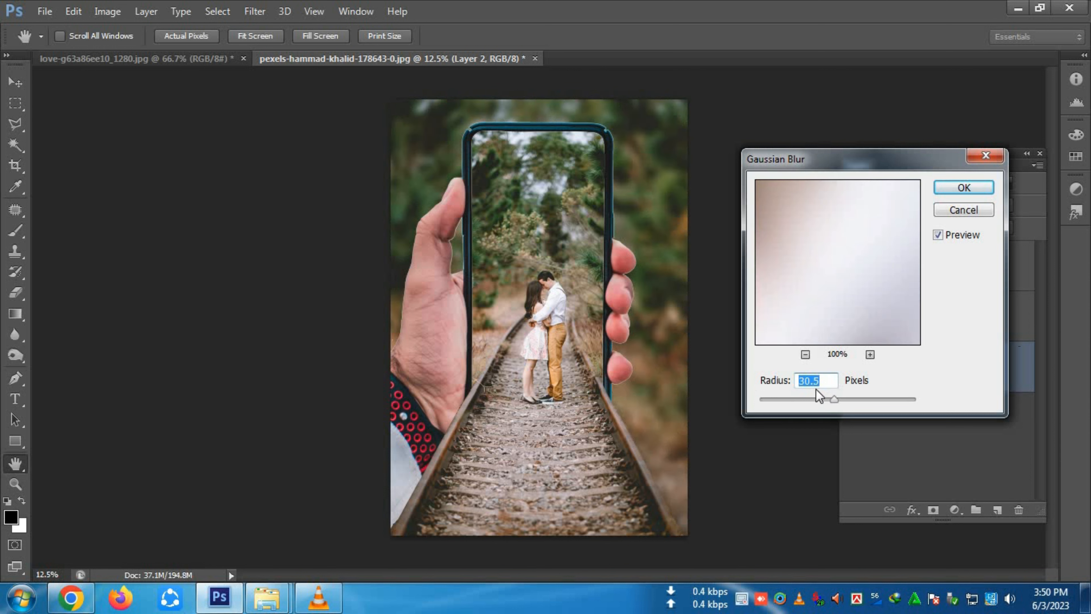
click(808, 397)
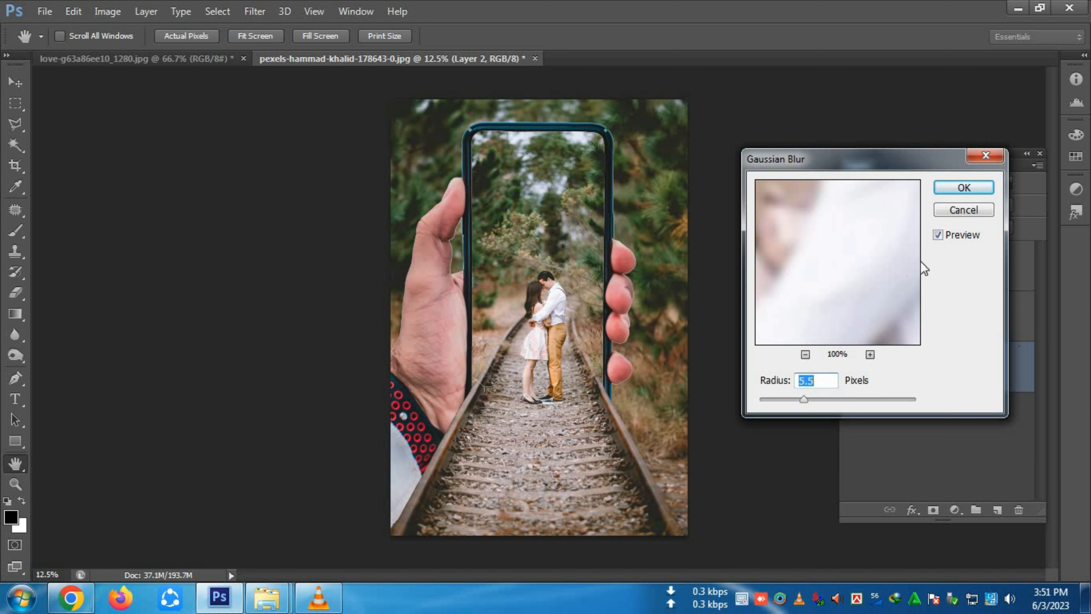
click(963, 187)
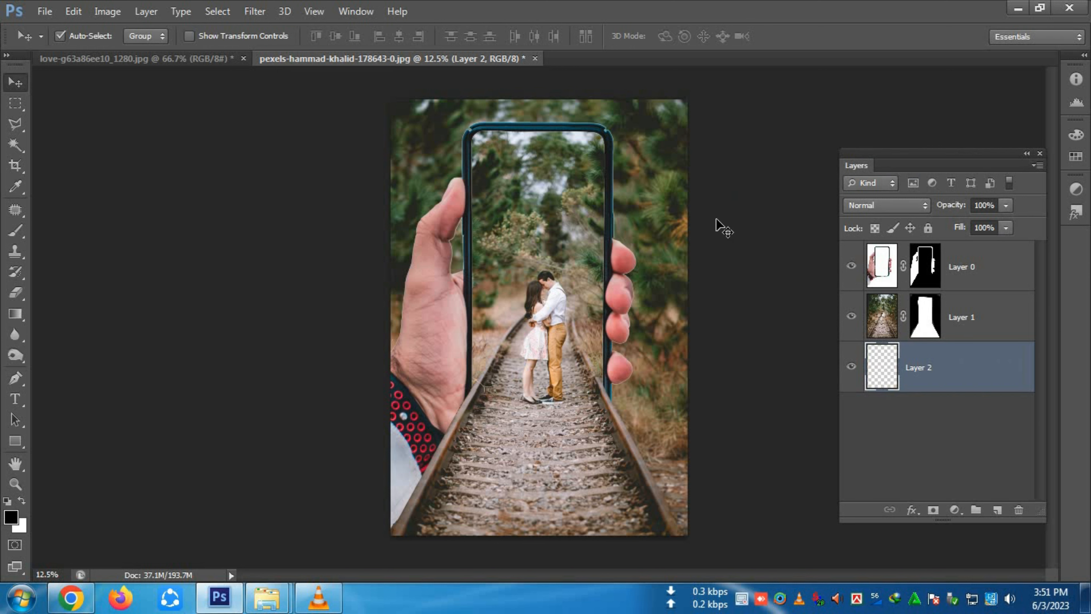